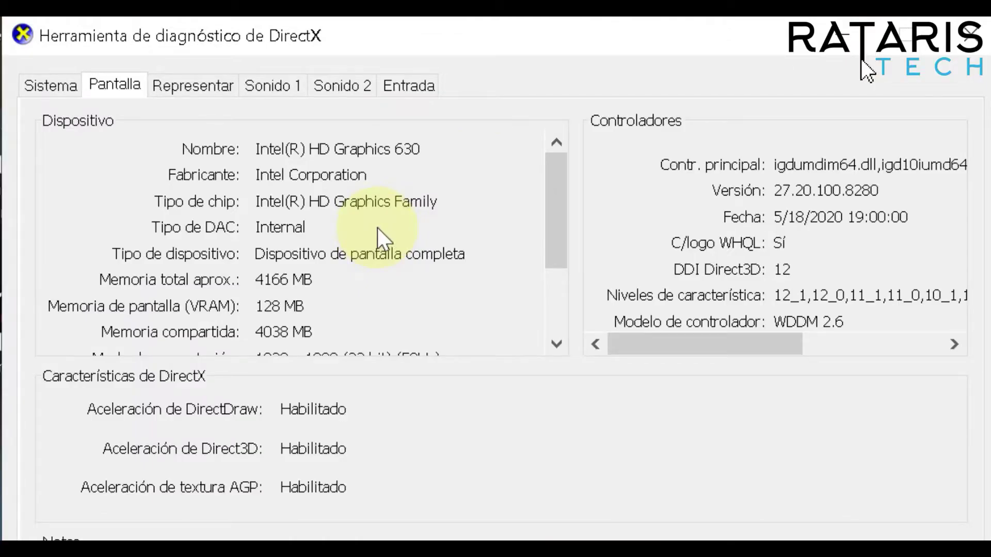
Step: Show the rendering device (Representar) details in the DirectX diagnostic tool
{"action": "left_click", "coordinate": [206, 80]}
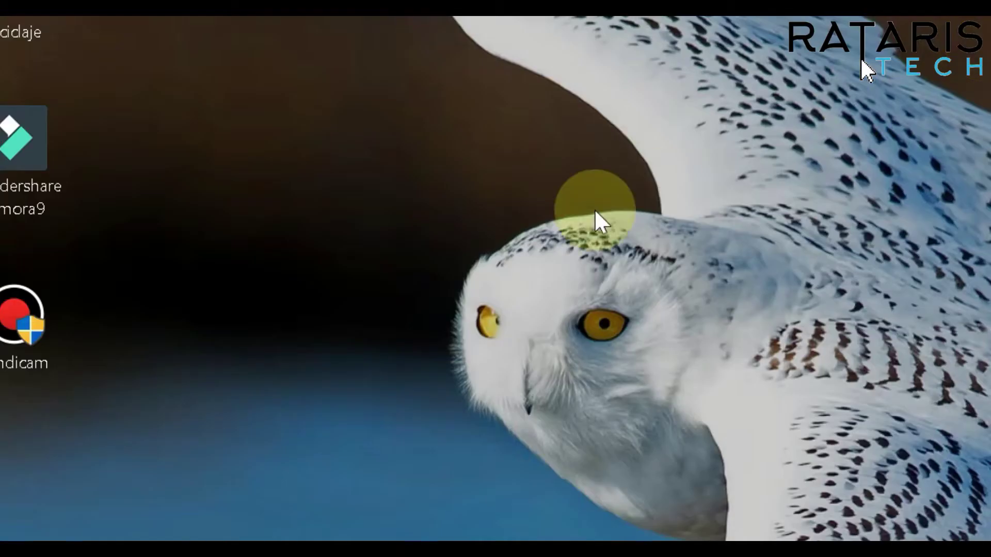
Step: Switch to the NVIDIA Control Panel, show the global 3D settings and view the preferred graphics processor choices
{"action": "right_click", "coordinate": [432, 191]}
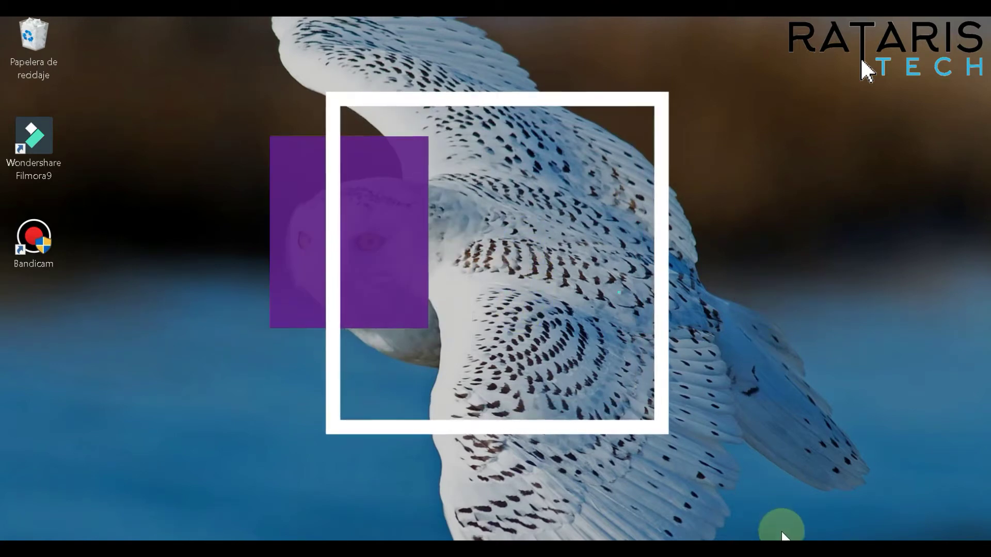
{"action": "left_click", "coordinate": [783, 537]}
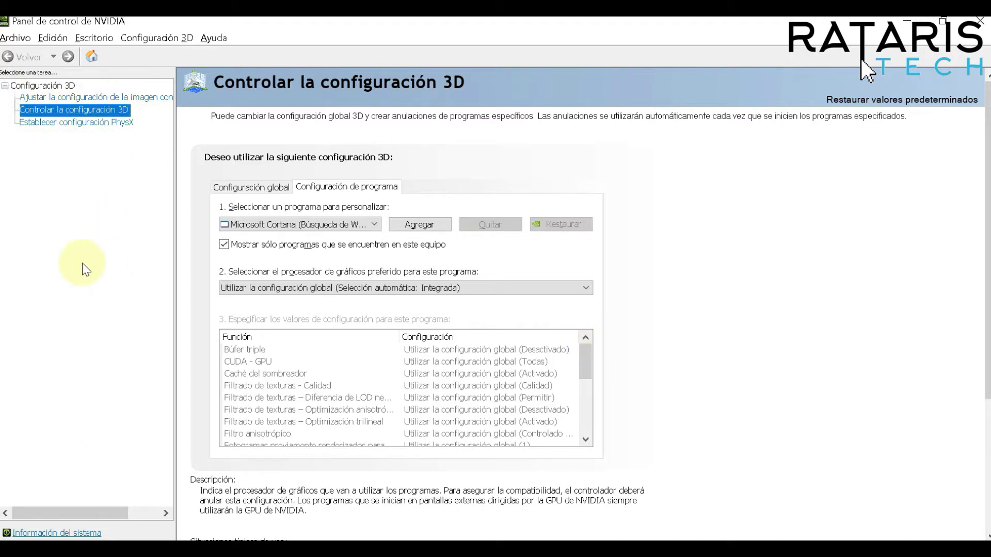
{"action": "left_click", "coordinate": [46, 110]}
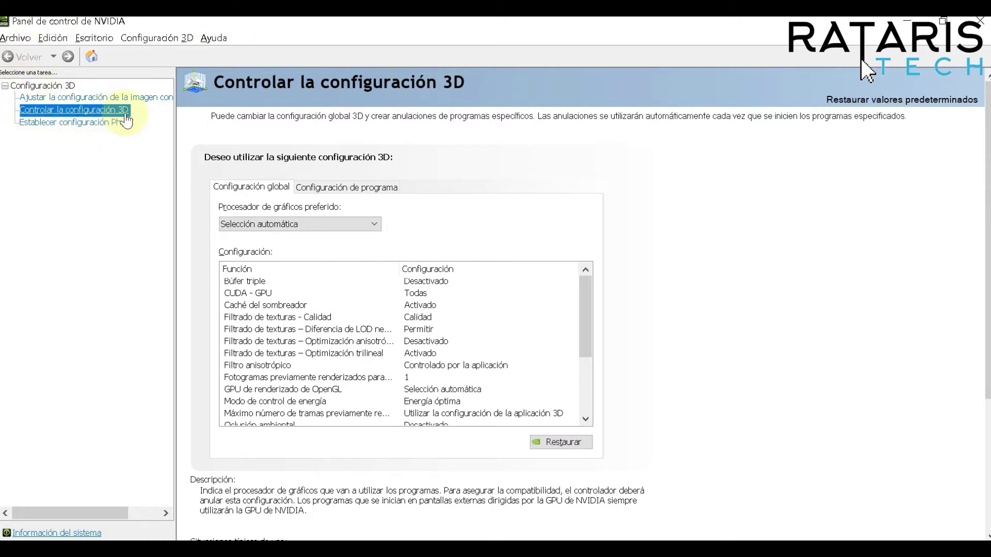
{"action": "left_click", "coordinate": [338, 226]}
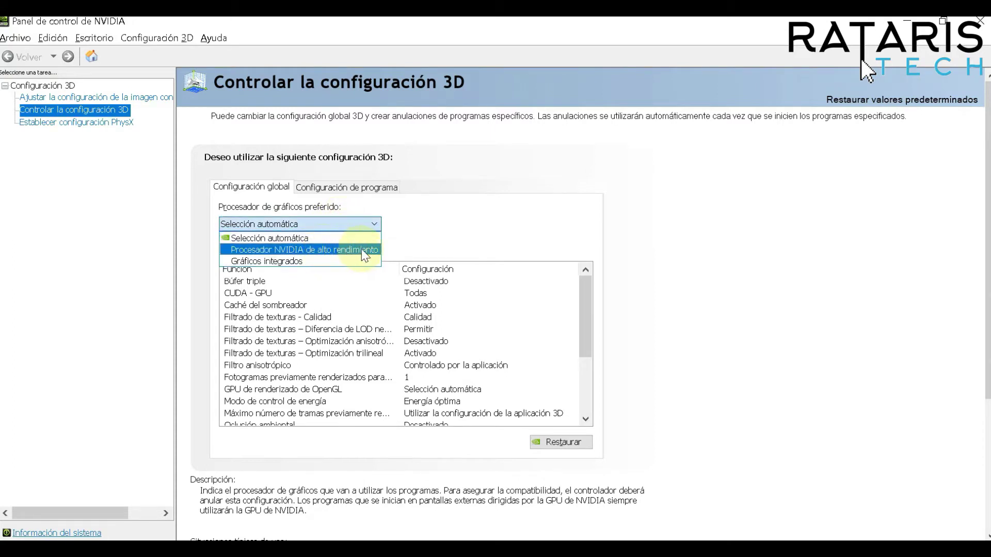
{"action": "left_click", "coordinate": [452, 243]}
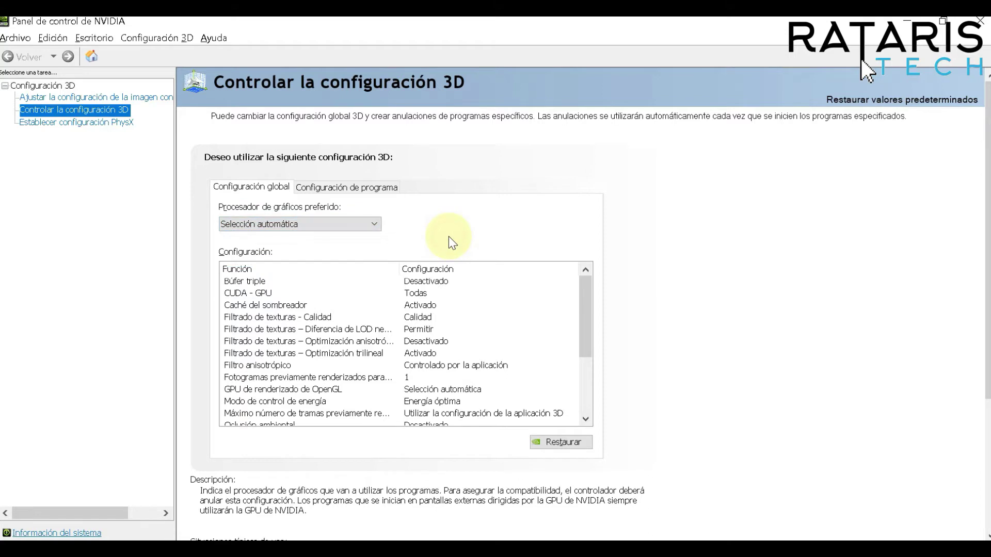
Step: Add Wondershare Filmora9 to the programs with custom 3D settings
{"action": "left_click", "coordinate": [335, 187]}
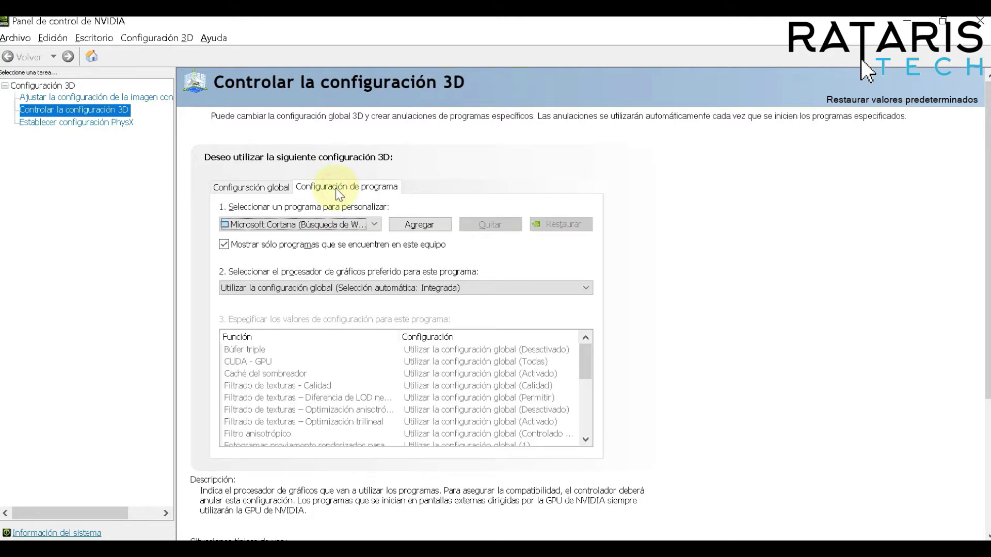
{"action": "left_click", "coordinate": [432, 228]}
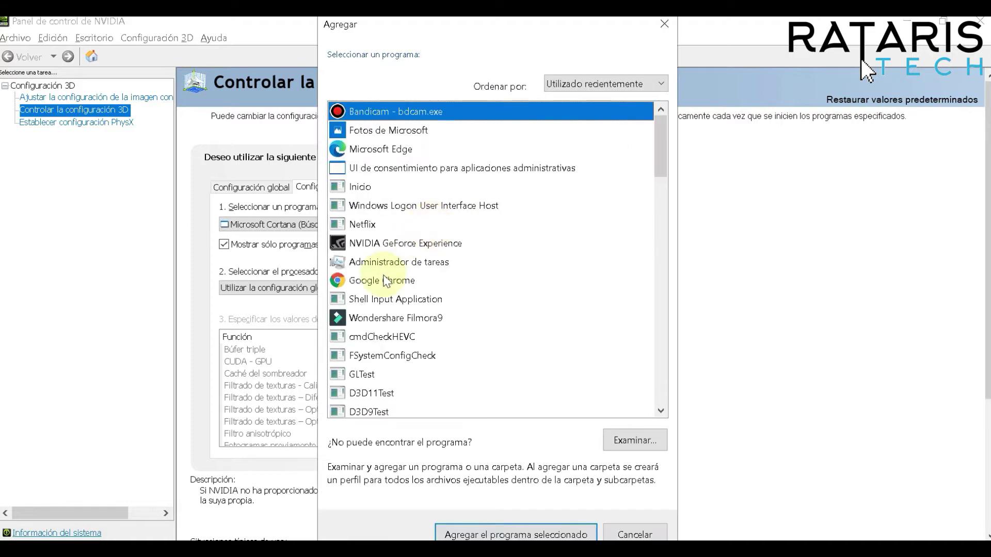
{"action": "scroll", "coordinate": [439, 289], "scroll_direction": "down", "scroll_amount": 1}
{"action": "left_click", "coordinate": [443, 266]}
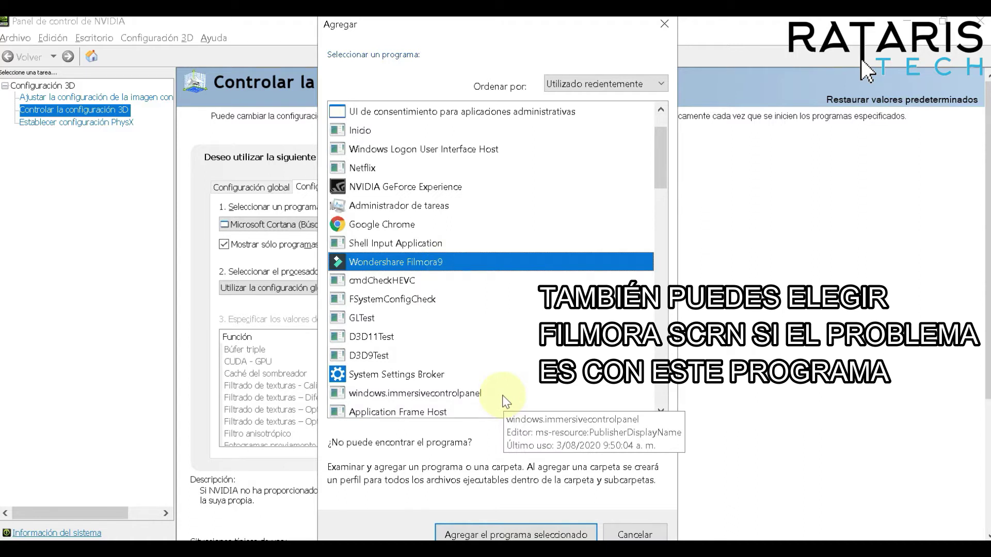
{"action": "left_click", "coordinate": [557, 536]}
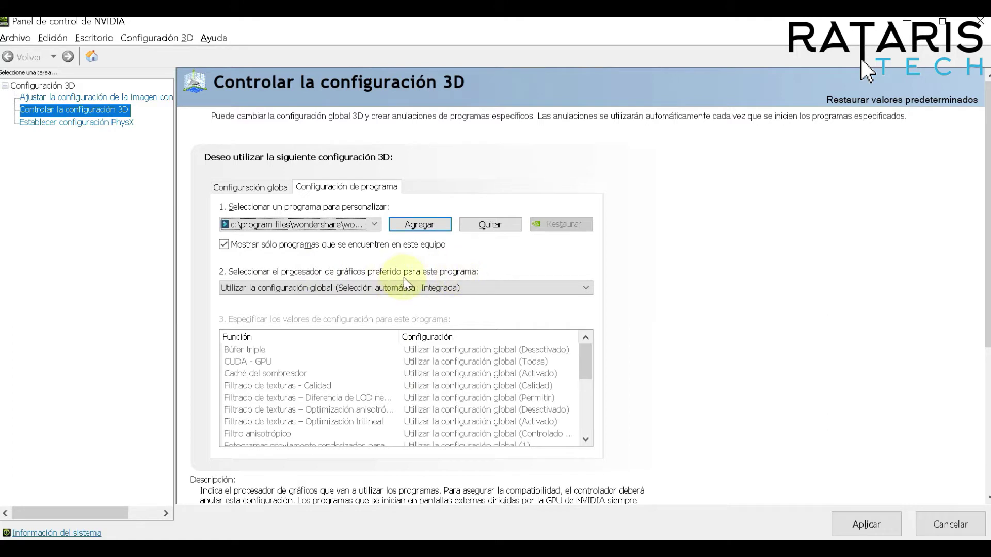
Step: Set Filmora9's preferred graphics processor to Procesador NVIDIA de alto rendimiento, apply the change and close the NVIDIA Control Panel
{"action": "left_click", "coordinate": [265, 292]}
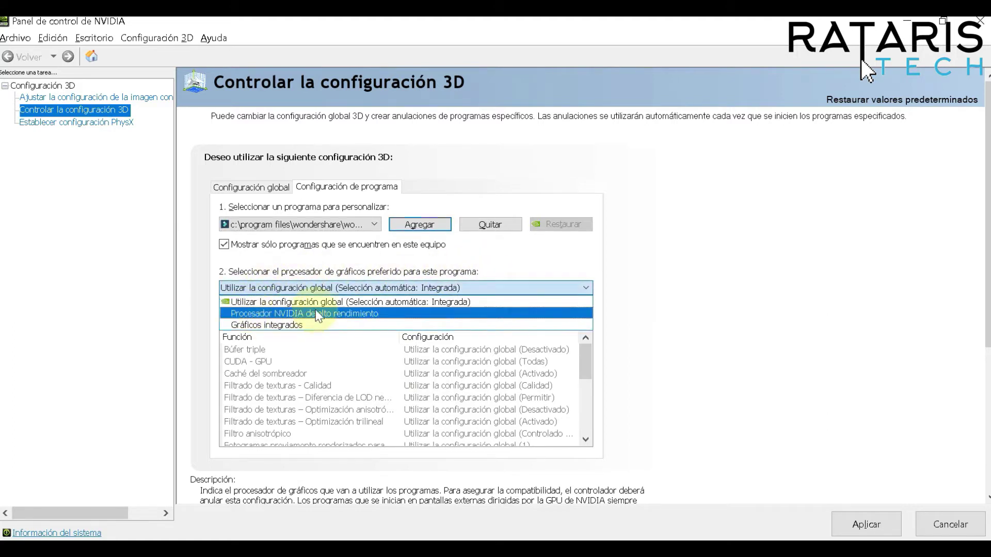
{"action": "left_click", "coordinate": [390, 321]}
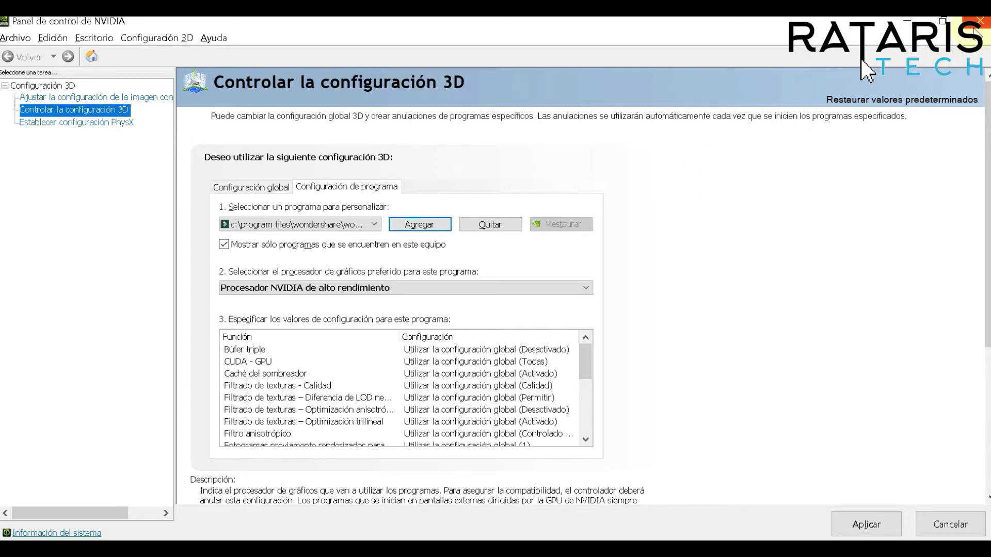
{"action": "left_click", "coordinate": [980, 21]}
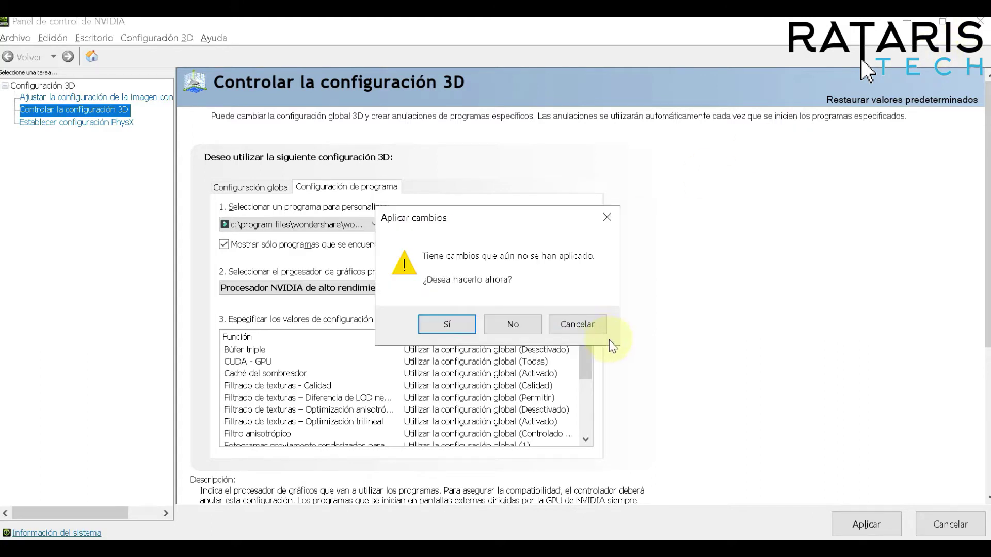
{"action": "left_click", "coordinate": [583, 324]}
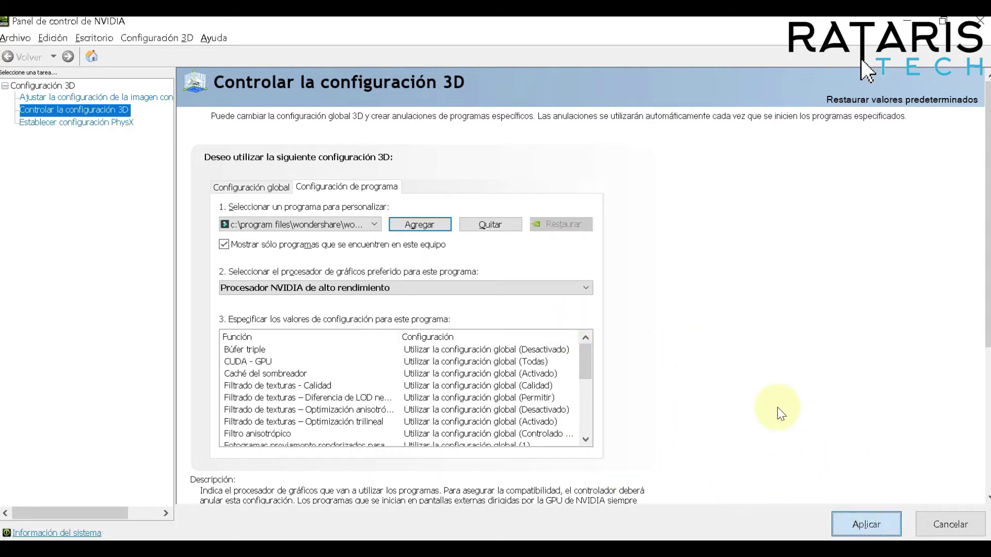
{"action": "left_click", "coordinate": [866, 524]}
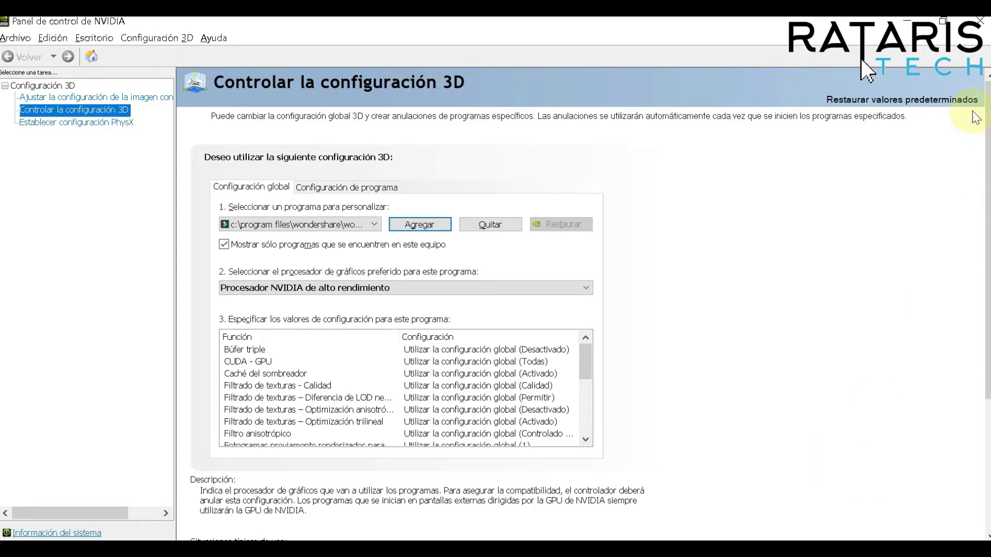
{"action": "left_click", "coordinate": [985, 22]}
Step: Launch Wondershare Filmora9 from the desktop and create a new 16:9 (Panorámica) project
{"action": "double_click", "coordinate": [60, 168]}
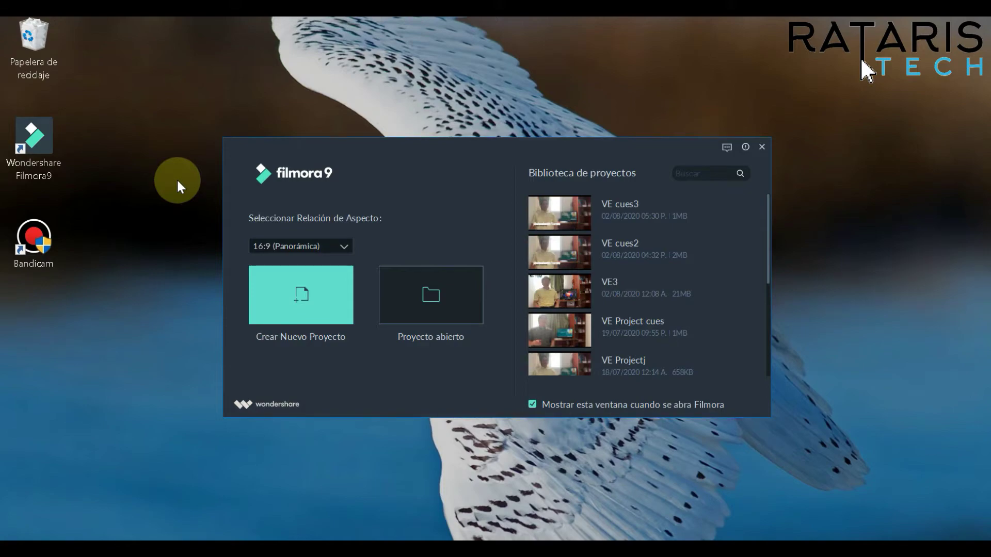
{"action": "left_click", "coordinate": [324, 291]}
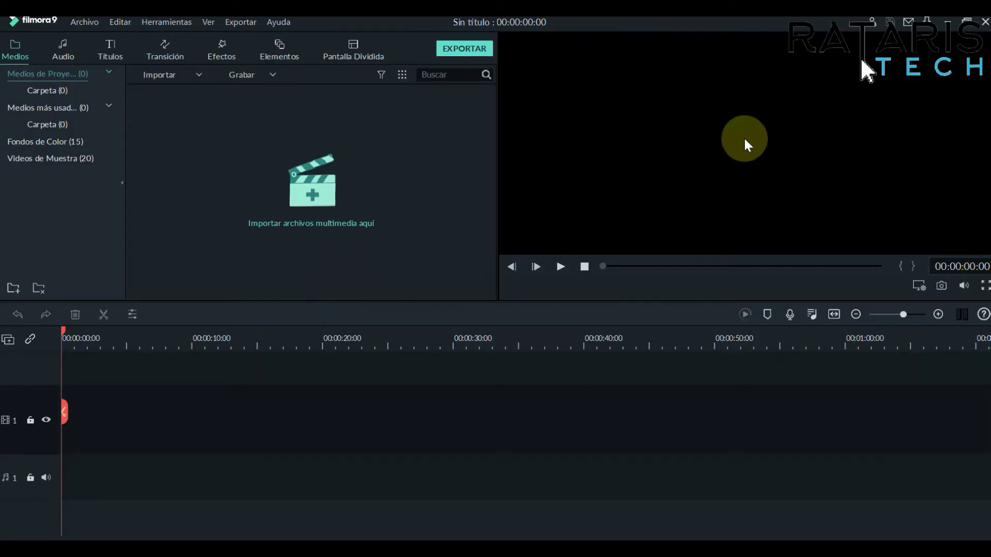
Step: Open Filmora's preferences and show the performance (Rendimiento) settings
{"action": "left_click", "coordinate": [80, 23]}
{"action": "left_click", "coordinate": [172, 231]}
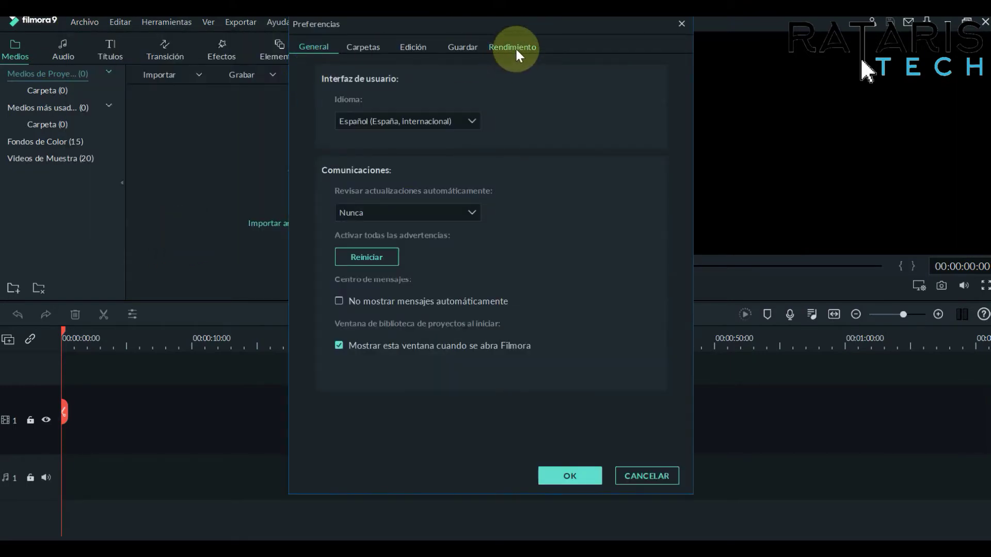
{"action": "left_click", "coordinate": [516, 47]}
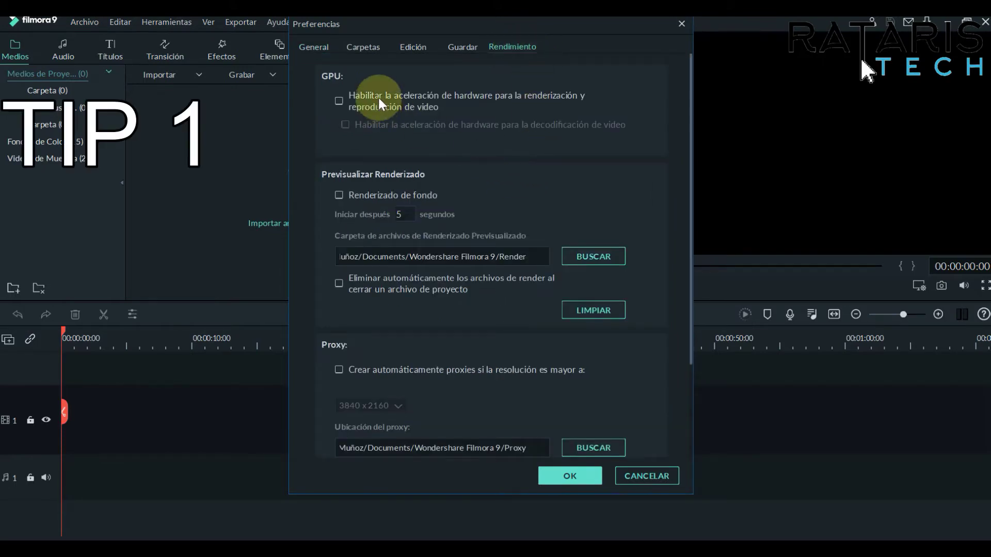
Step: Try switching the GPU hardware acceleration for video rendering and playback on and off
{"action": "left_click", "coordinate": [339, 101]}
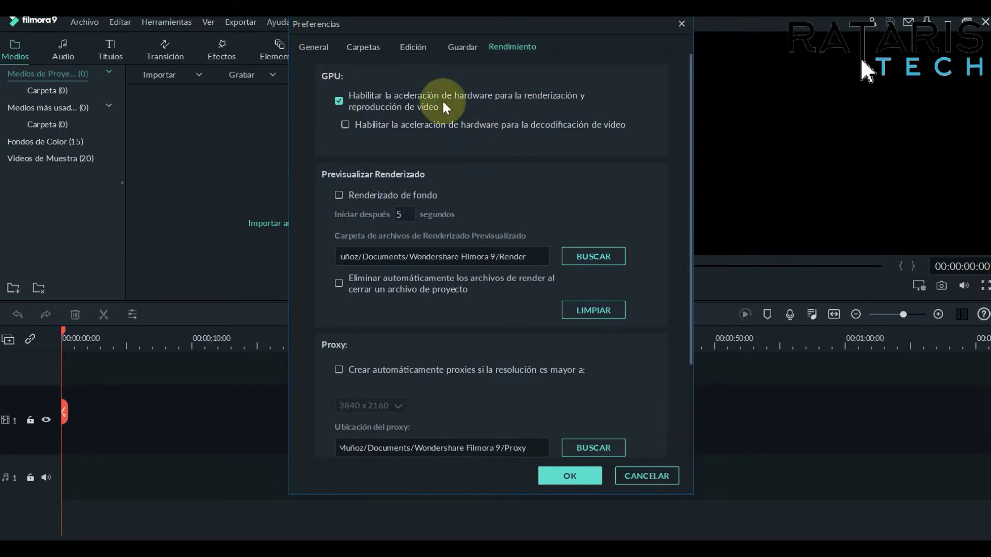
{"action": "left_click", "coordinate": [339, 101]}
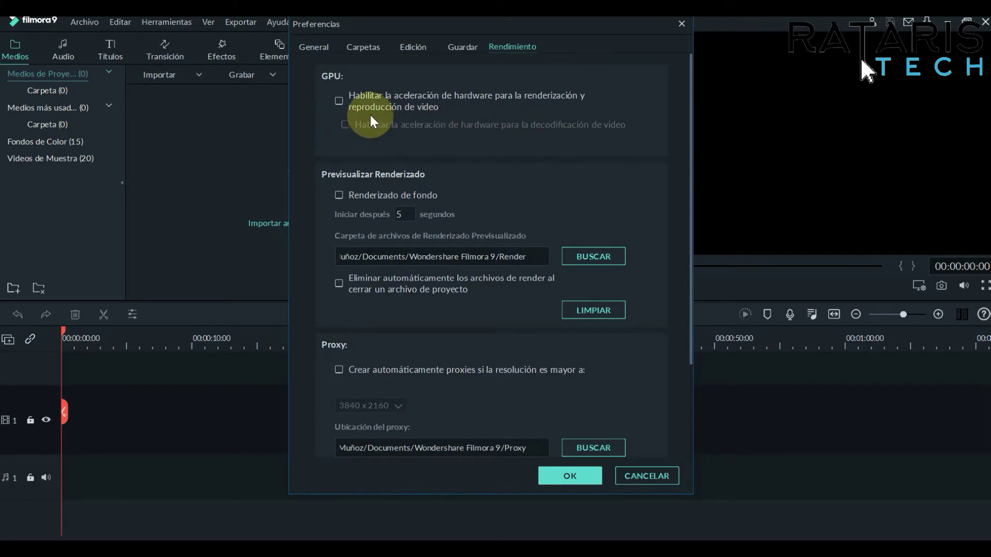
{"action": "left_click", "coordinate": [339, 101]}
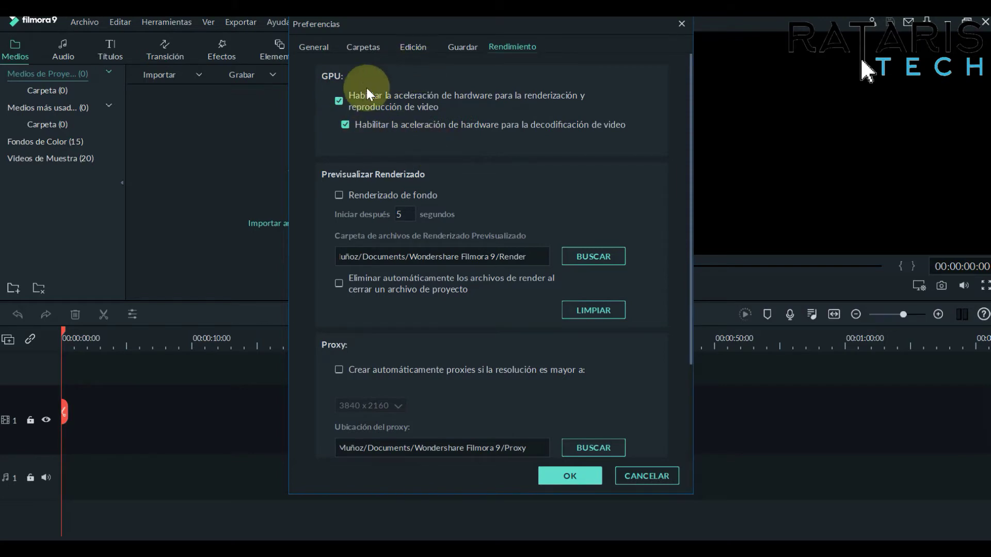
{"action": "left_click", "coordinate": [338, 99]}
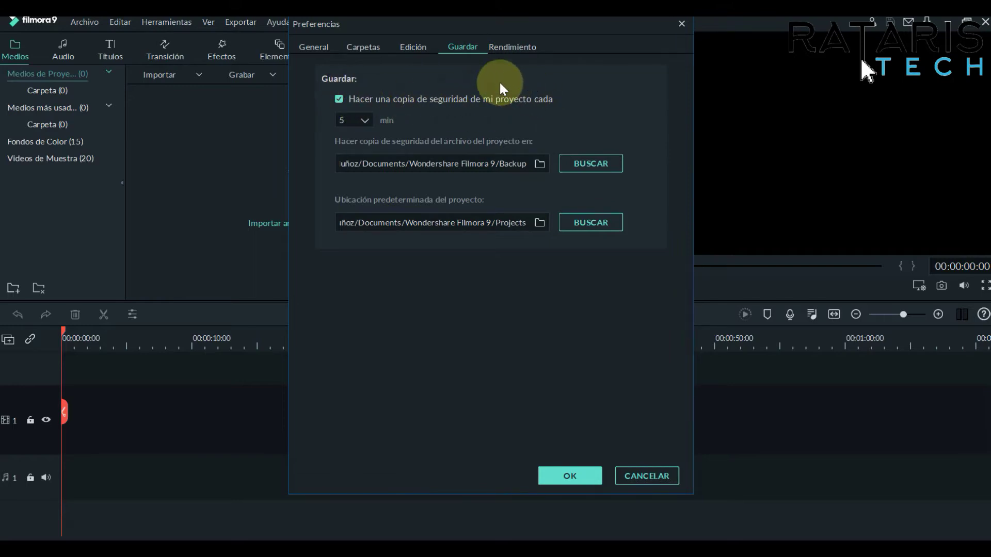
Step: Examine the project backup interval choices and the automatic update check frequency in the preferences
{"action": "left_click", "coordinate": [367, 121]}
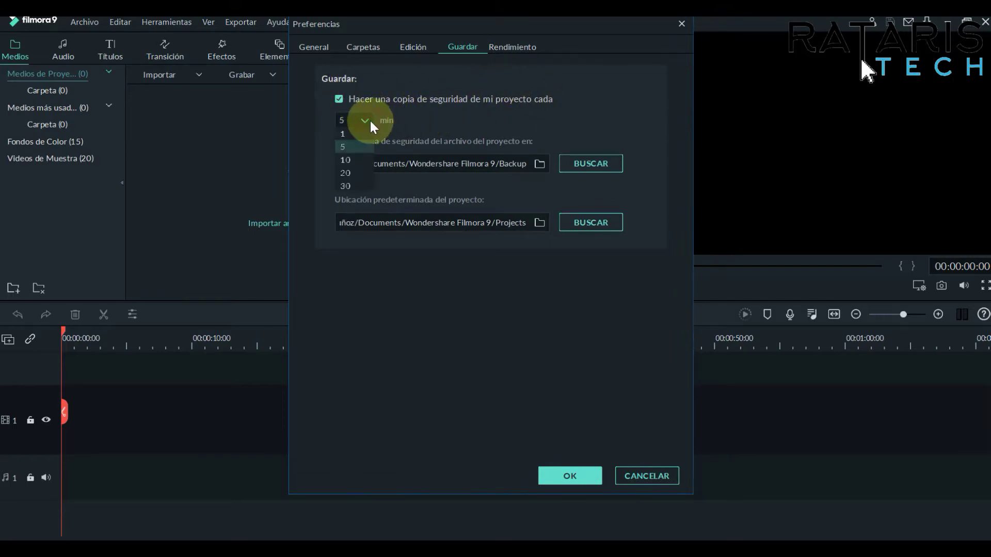
{"action": "left_click", "coordinate": [366, 121]}
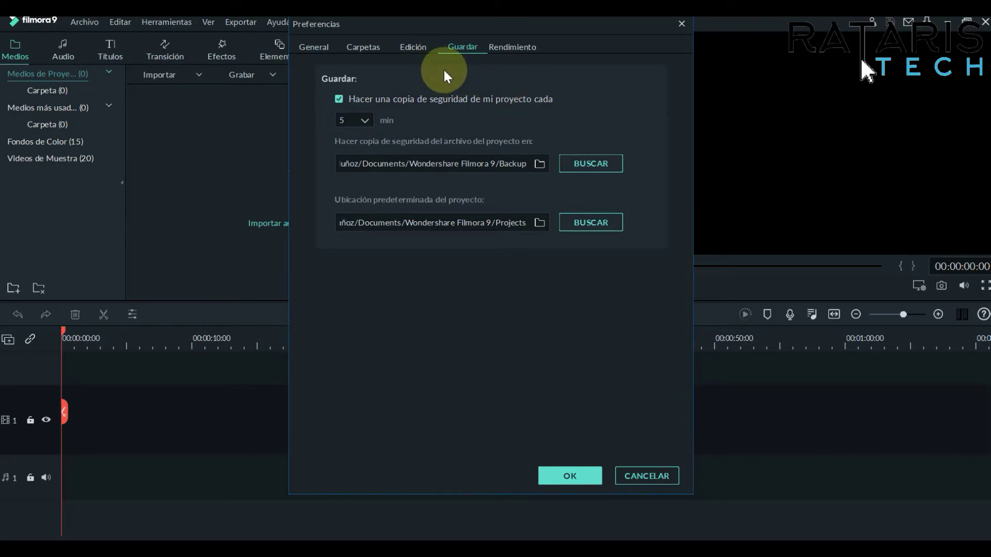
{"action": "left_click", "coordinate": [411, 48]}
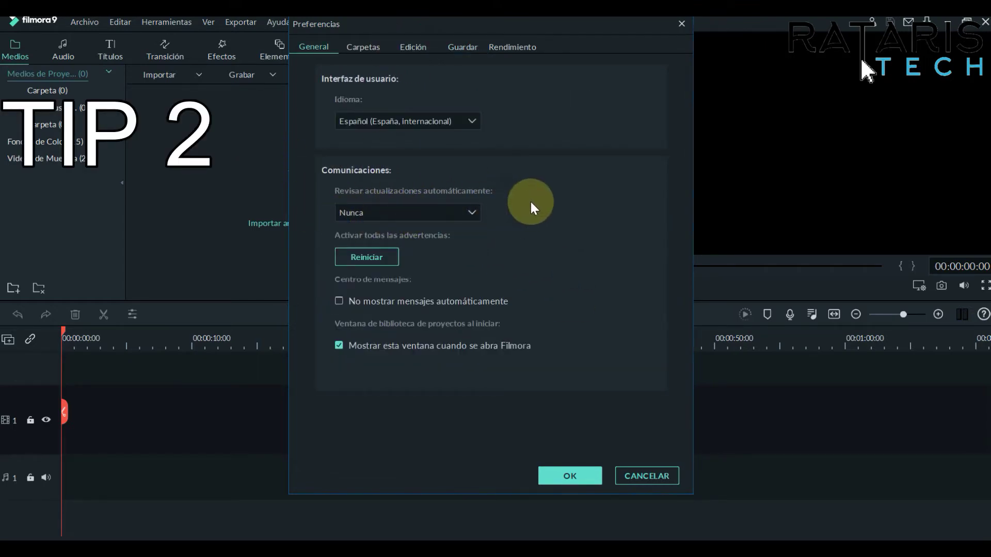
{"action": "left_click", "coordinate": [451, 212]}
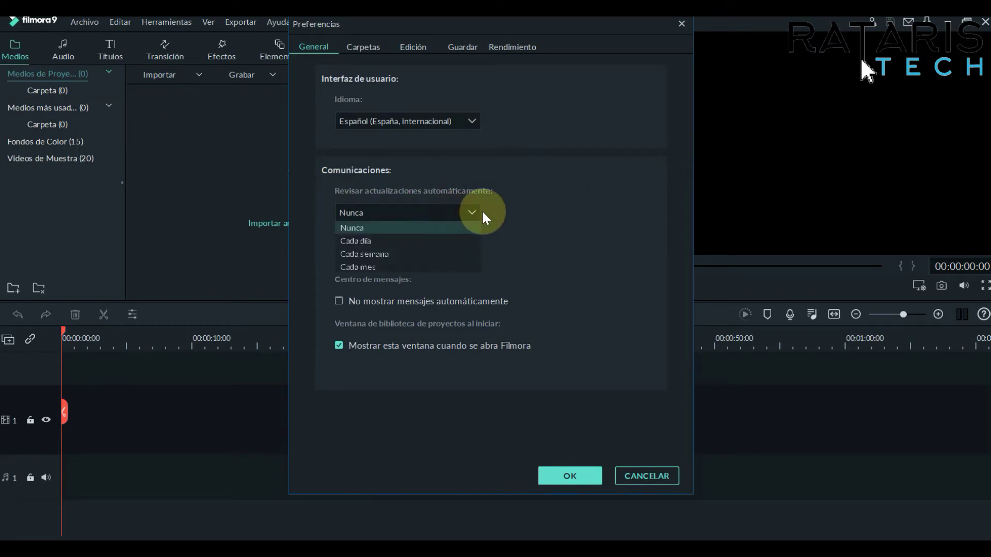
{"action": "left_click", "coordinate": [522, 215]}
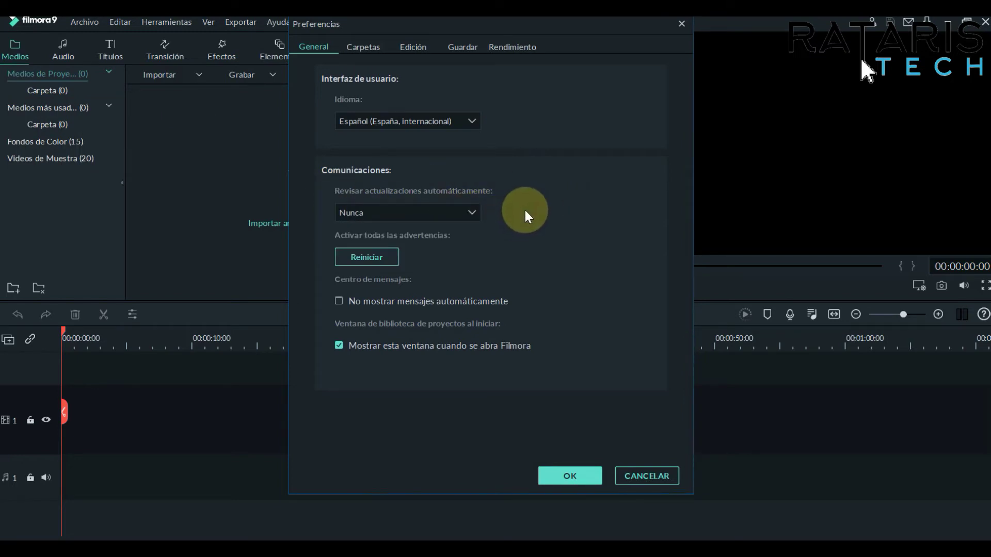
Step: Accept the preferences and close Filmora
{"action": "left_click", "coordinate": [573, 475]}
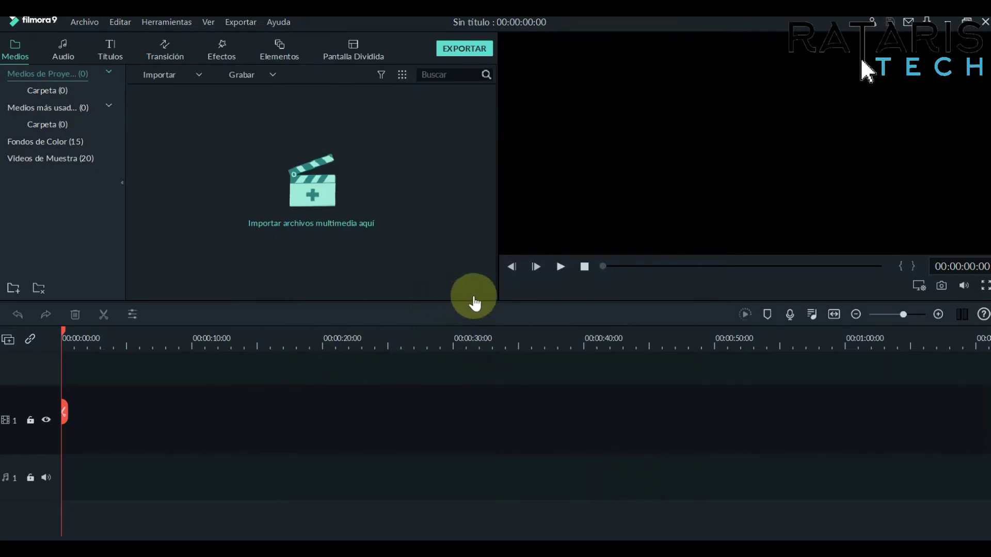
{"action": "left_click", "coordinate": [986, 22]}
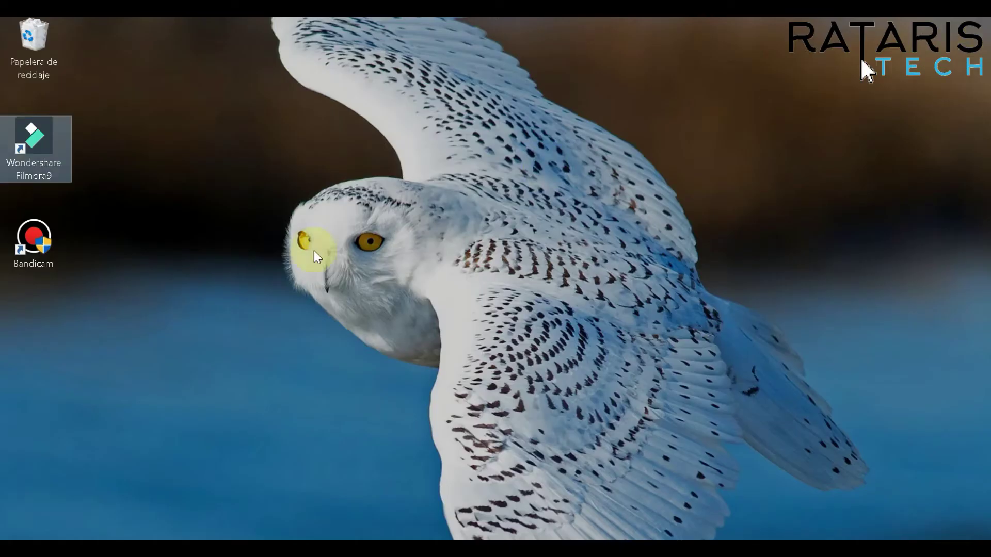
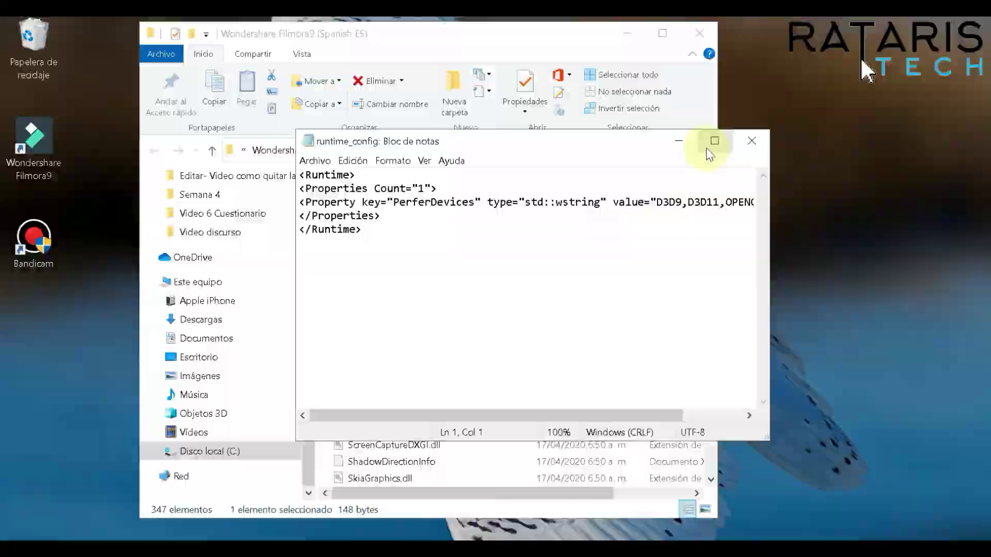
Step: Replace the PerferDevices line in runtime_config with Property key="PerferDevices" type="std::wstring" value="D3D11 and save the file
{"action": "left_click_drag", "start_coordinate": [537, 85], "coordinate": [7, 86]}
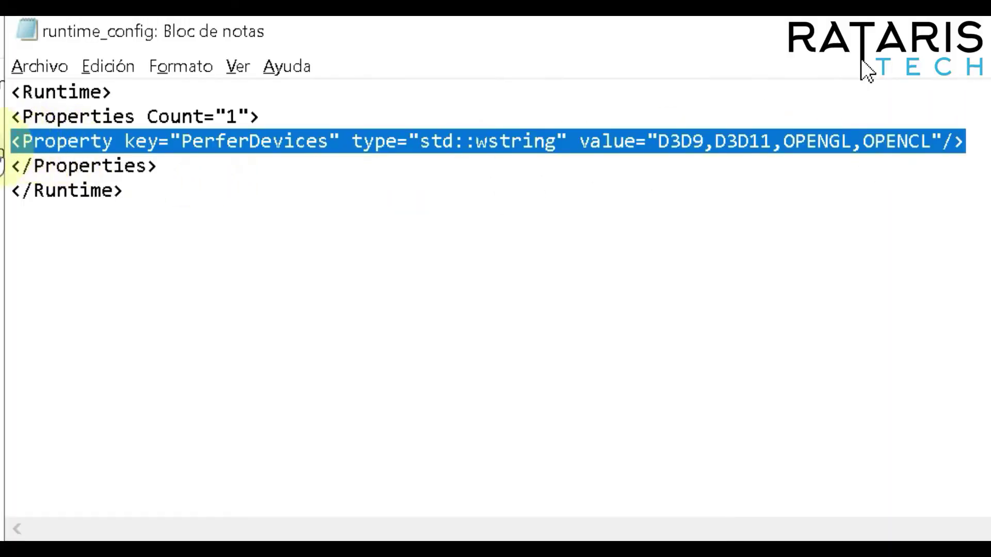
{"action": "type", "text": "Property key=\"PerferDevices\" type=\"std::wstring\" value=\"D3D11"}
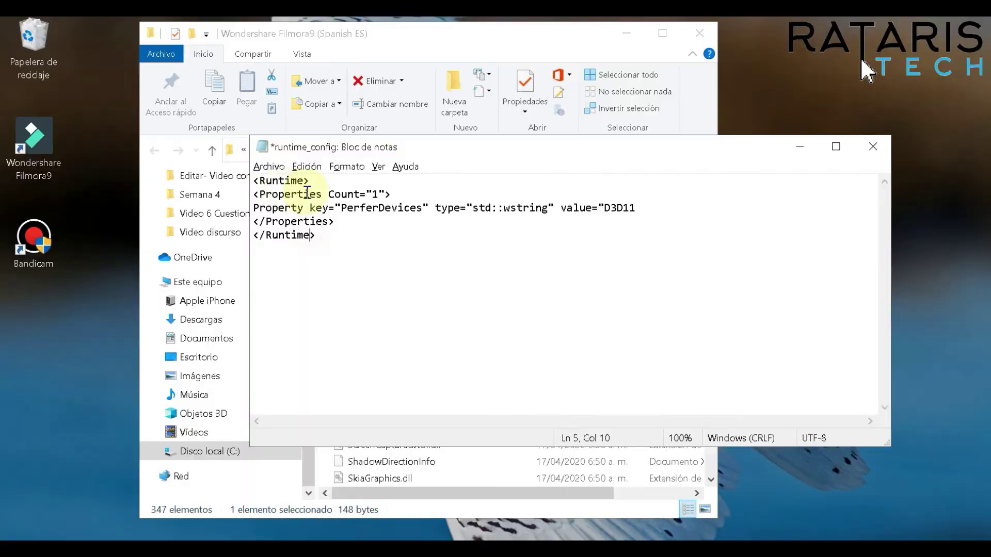
{"action": "left_click", "coordinate": [40, 66]}
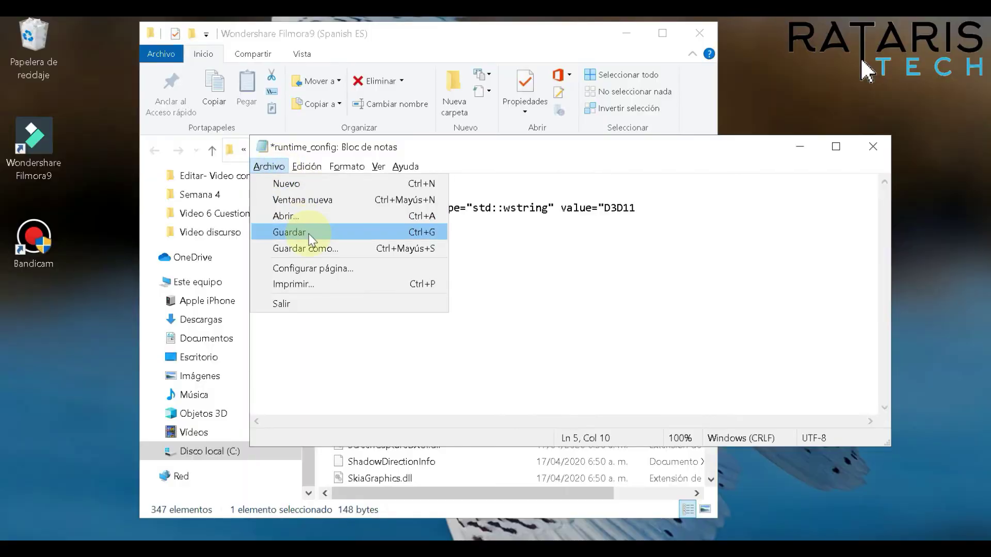
{"action": "left_click", "coordinate": [288, 230]}
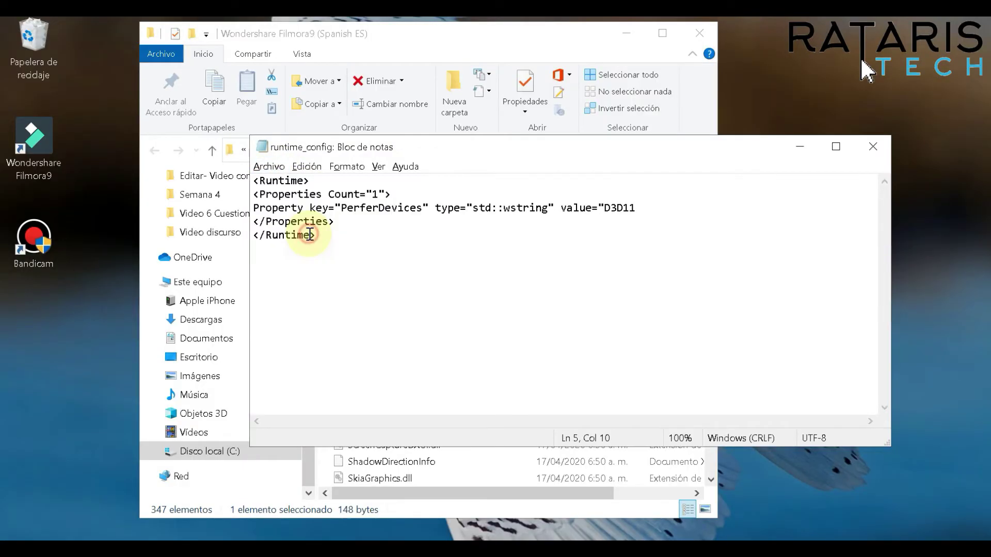
Step: Close the runtime_config file and the Filmora9 program folder, and launch Filmora9 with a new project
{"action": "left_click", "coordinate": [348, 232]}
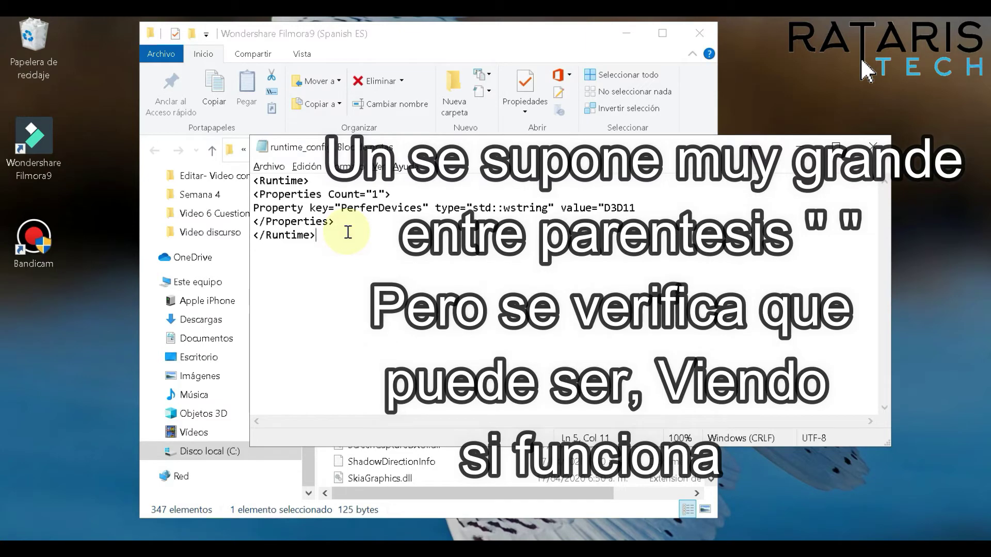
{"action": "left_click", "coordinate": [873, 148]}
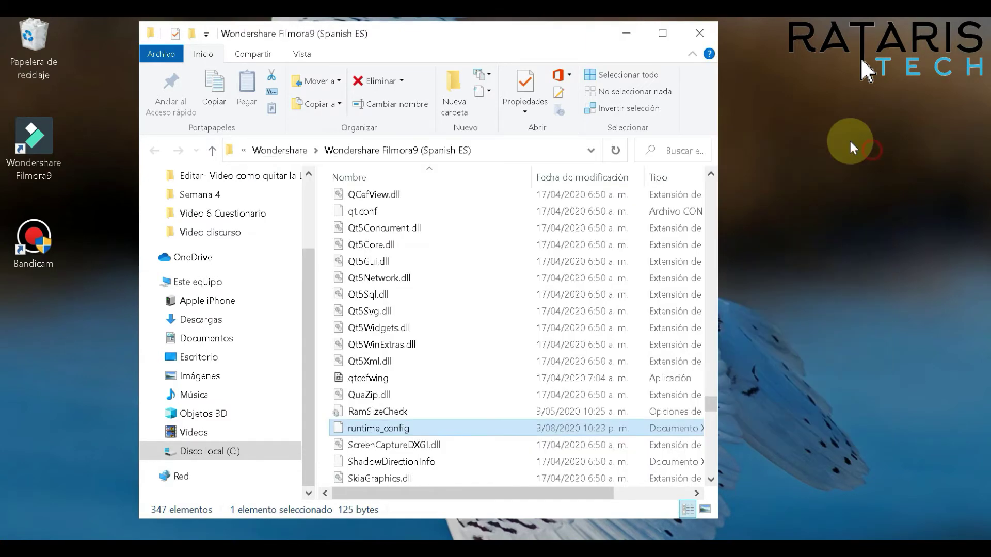
{"action": "left_click", "coordinate": [696, 35]}
{"action": "double_click", "coordinate": [31, 168]}
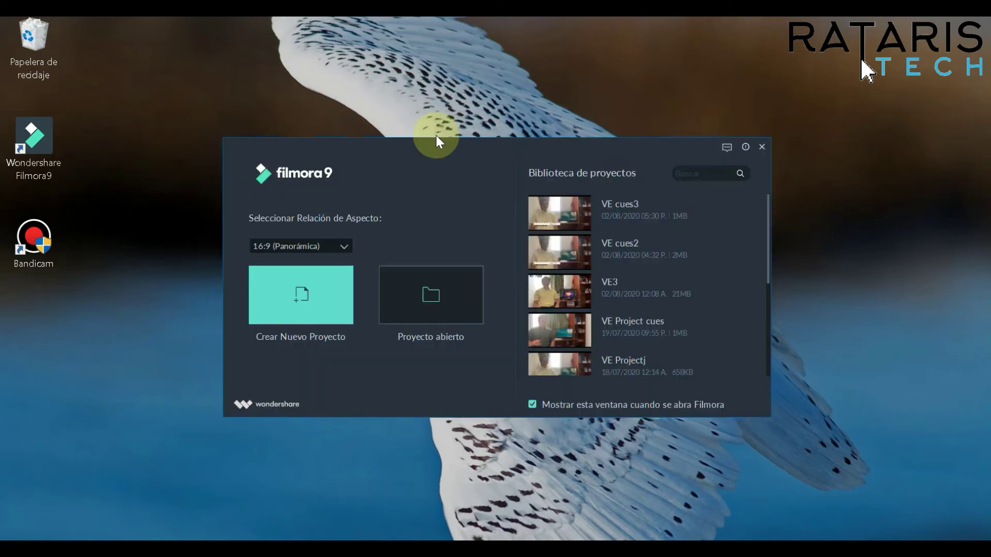
{"action": "left_click", "coordinate": [289, 279]}
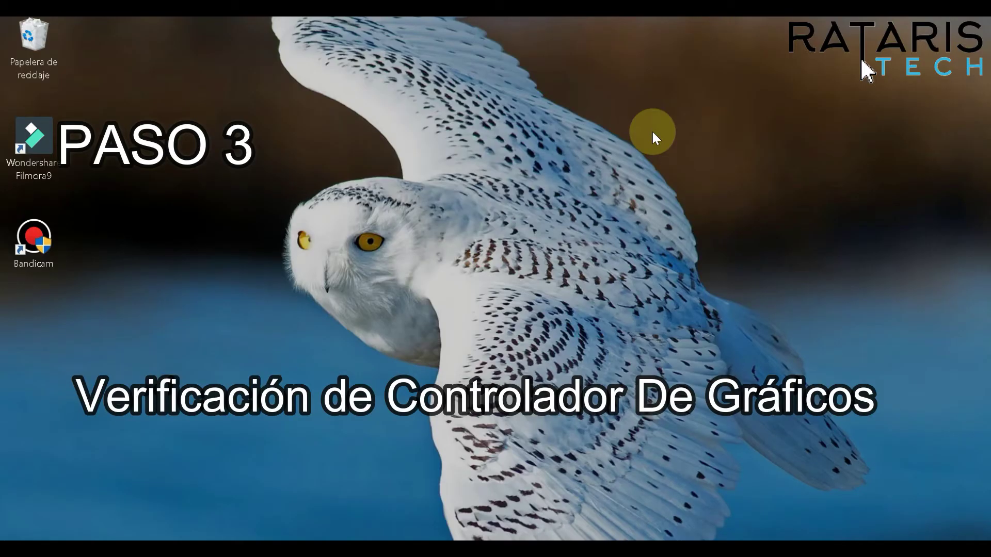
Step: Open Device Manager and expand the display adapters category
{"action": "key", "text": "super+x"}
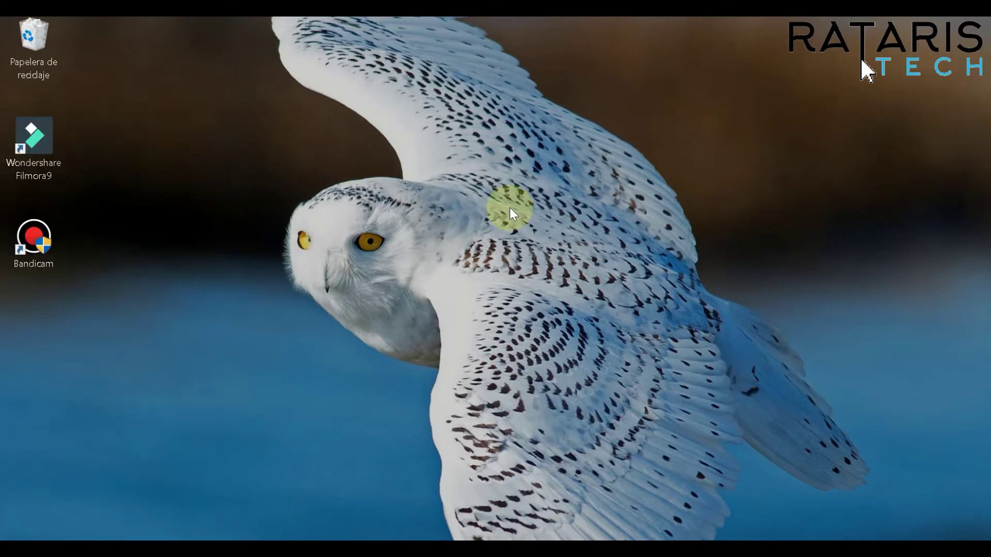
{"action": "key", "text": "super+x"}
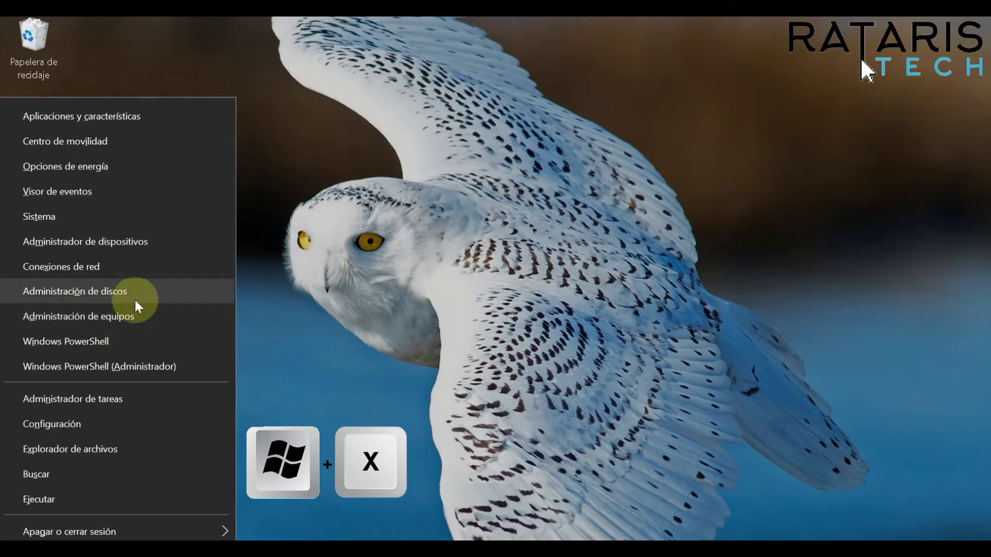
{"action": "left_click", "coordinate": [141, 244]}
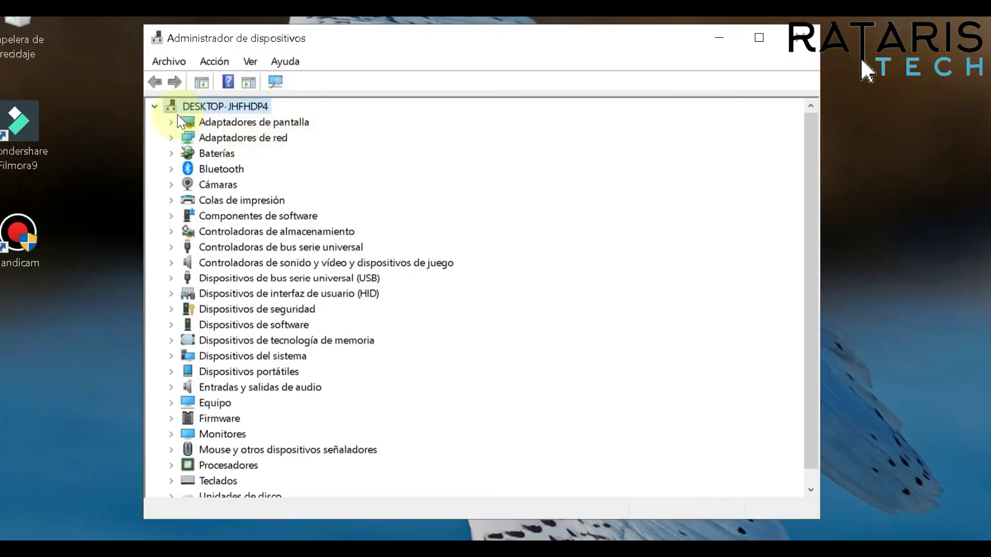
{"action": "left_click", "coordinate": [173, 137]}
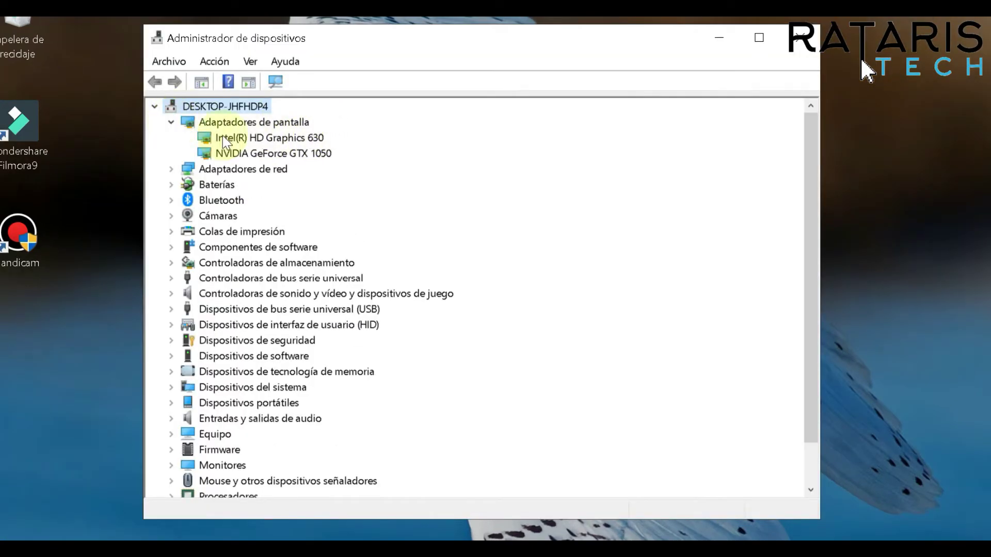
Step: Show the driver properties of the Intel(R) HD Graphics 630 adapter
{"action": "left_click", "coordinate": [271, 139]}
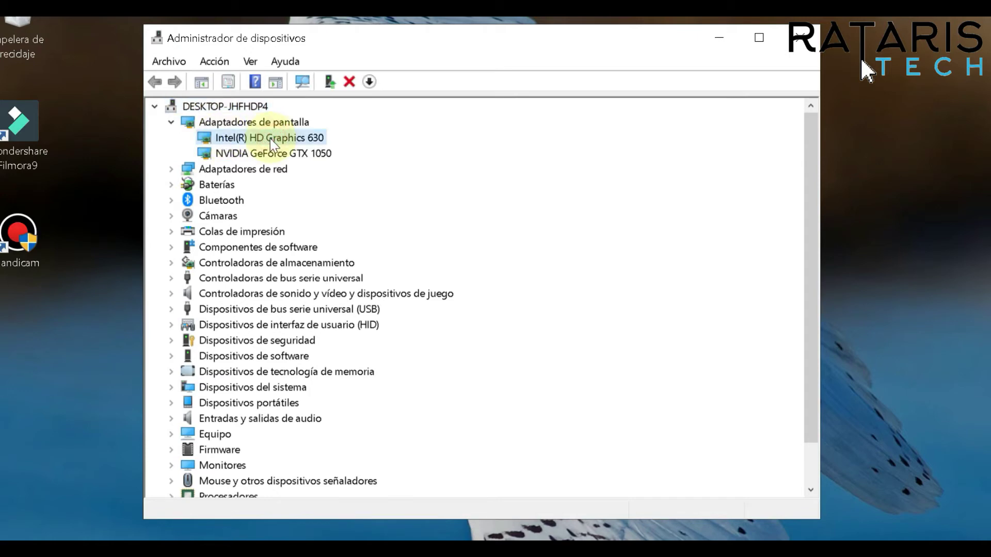
{"action": "right_click", "coordinate": [271, 138]}
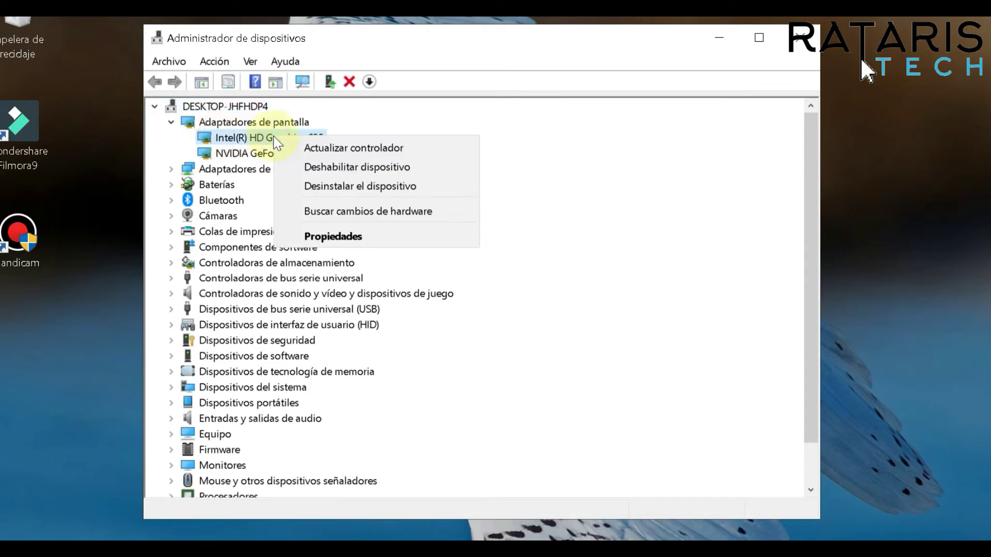
{"action": "left_click", "coordinate": [361, 235]}
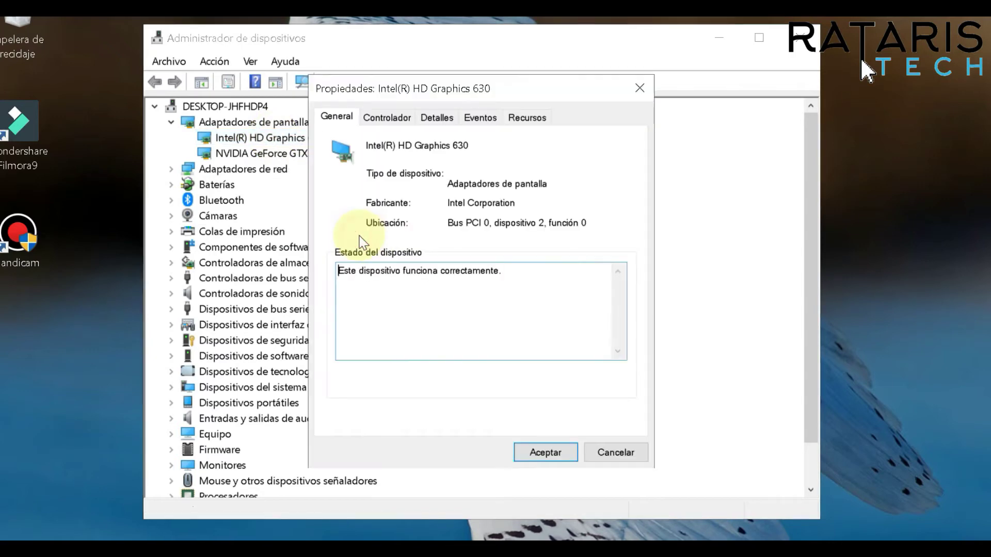
{"action": "left_click", "coordinate": [388, 119]}
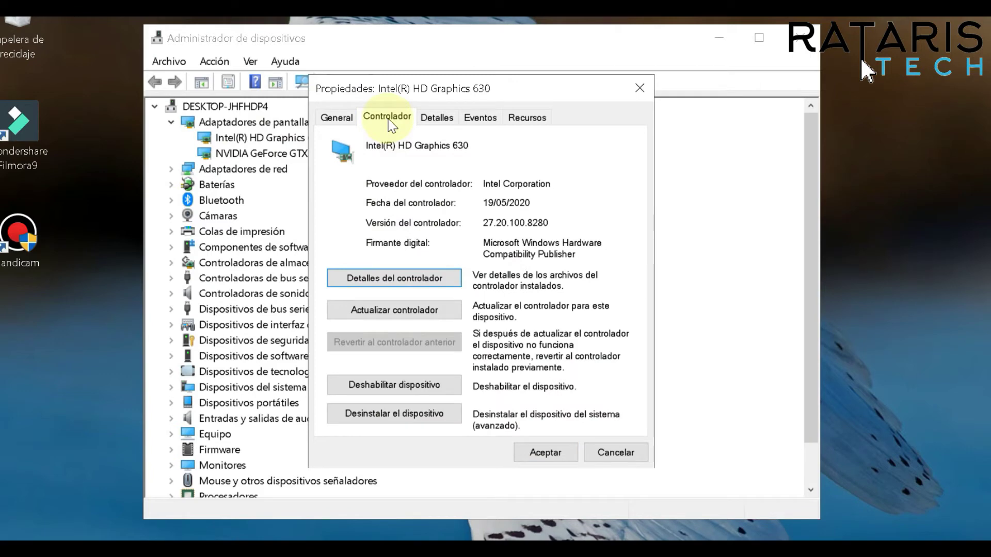
Step: Update the adapter's driver by installing Intel(R) HD Graphics 630 from the computer's list of available drivers, and close Device Manager
{"action": "left_click", "coordinate": [402, 316]}
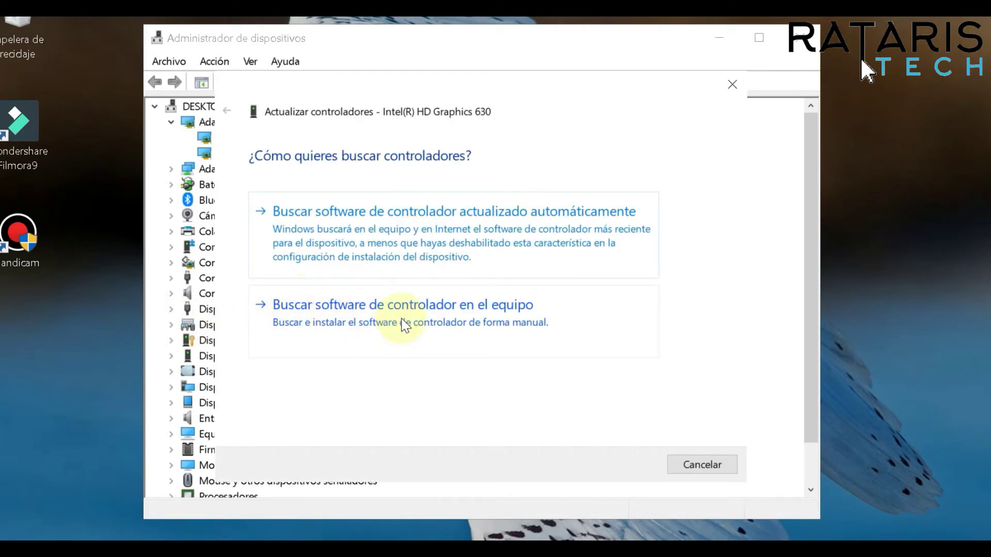
{"action": "left_click", "coordinate": [453, 322]}
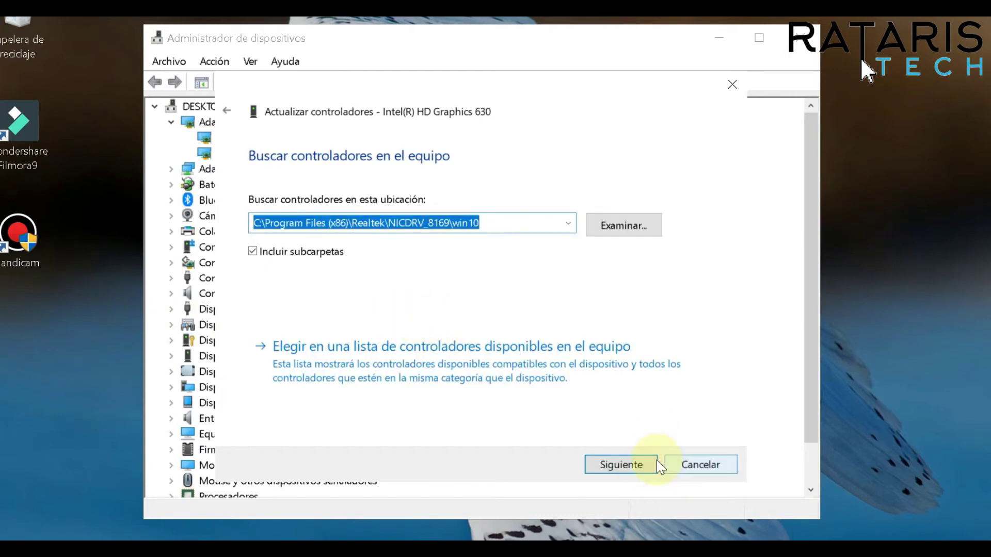
{"action": "left_click", "coordinate": [590, 364]}
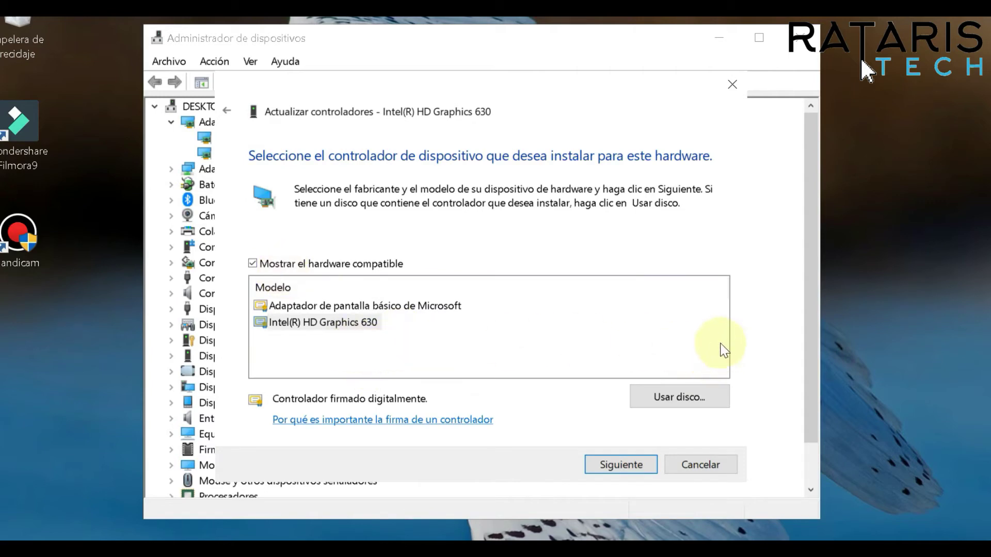
{"action": "left_click", "coordinate": [375, 351]}
{"action": "left_click", "coordinate": [300, 324]}
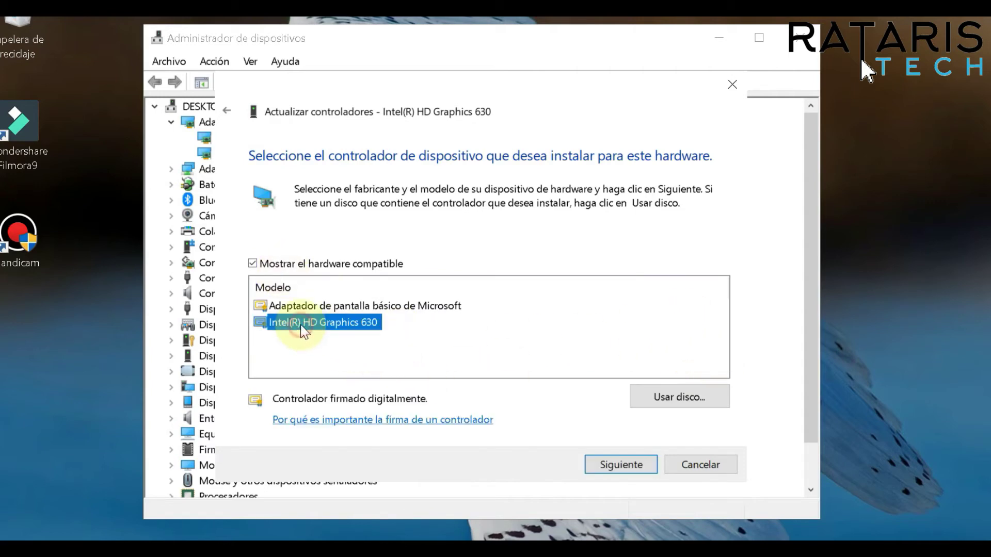
{"action": "left_click", "coordinate": [626, 476]}
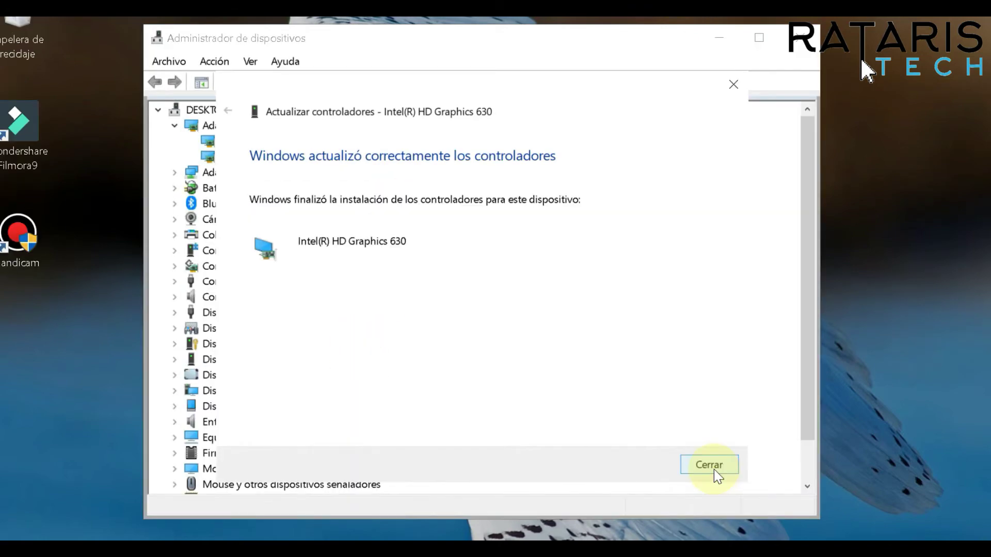
{"action": "left_click", "coordinate": [710, 465]}
{"action": "left_click", "coordinate": [546, 452]}
{"action": "key", "text": "alt+F4"}
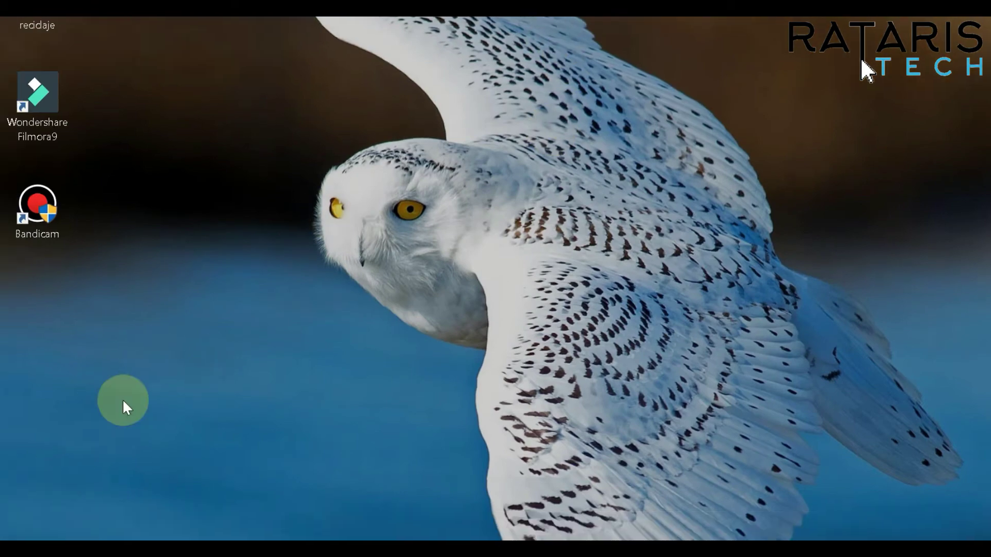
Step: Search Windows for regedi and open the Registry Editor
{"action": "left_click", "coordinate": [54, 526]}
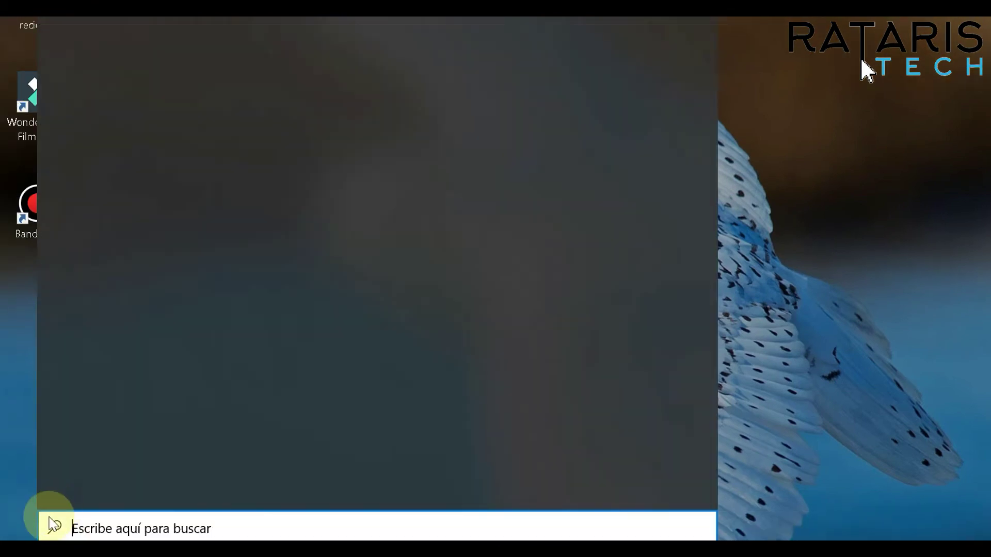
{"action": "left_click", "coordinate": [15, 418]}
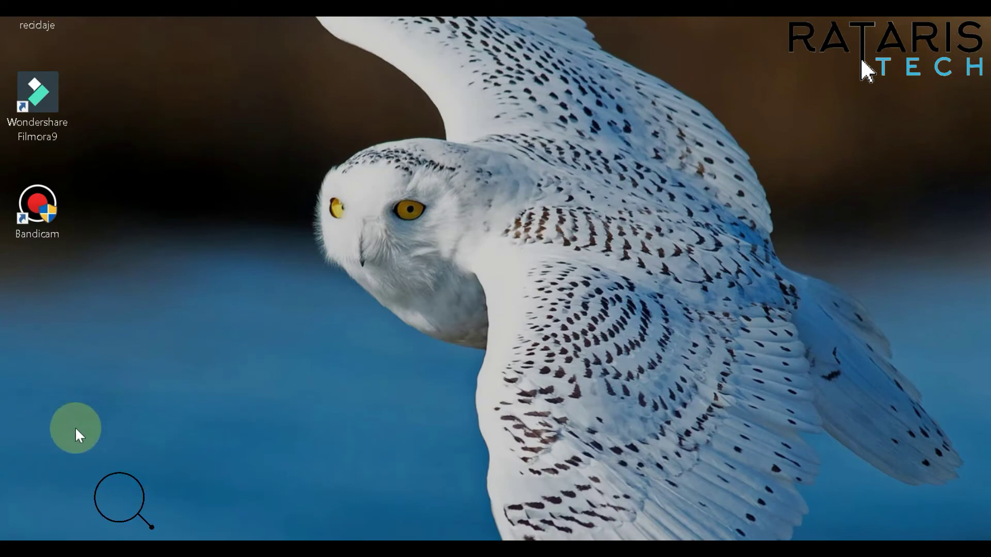
{"action": "key", "text": "super+x"}
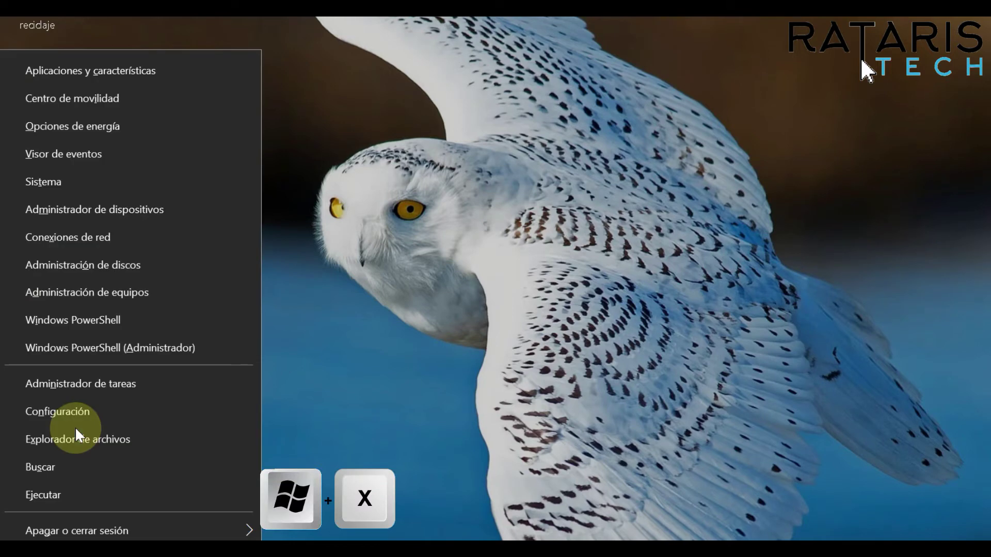
{"action": "left_click", "coordinate": [64, 461]}
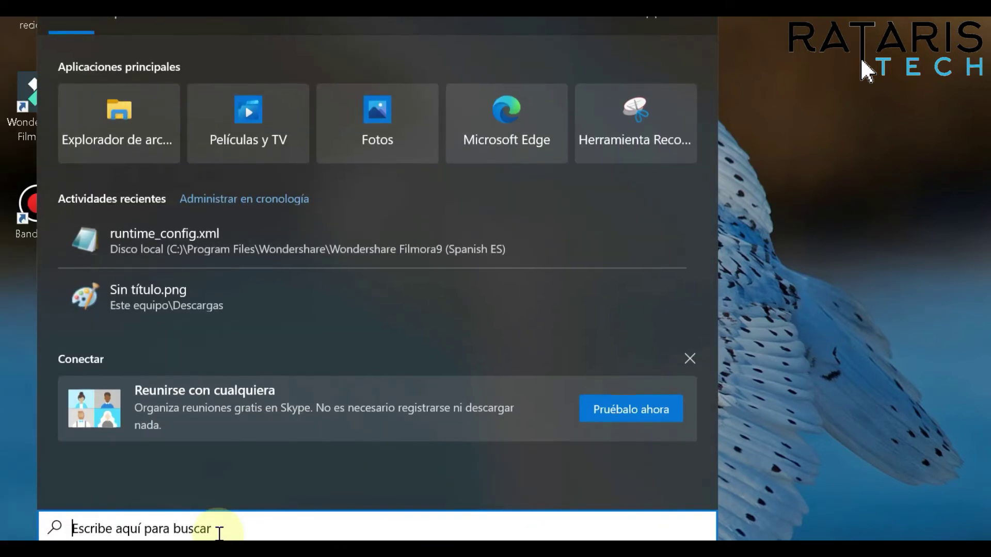
{"action": "type", "text": "regedi"}
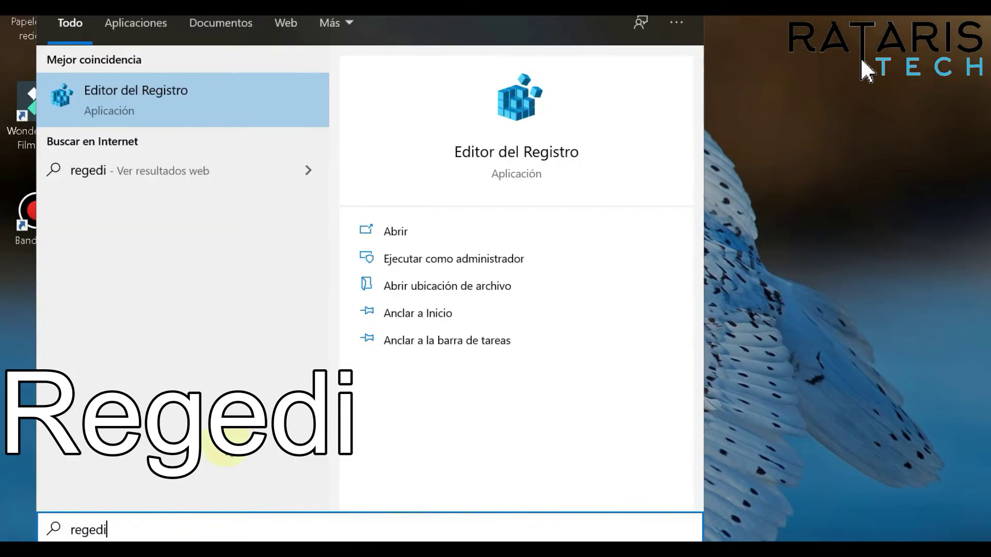
{"action": "left_click", "coordinate": [163, 103]}
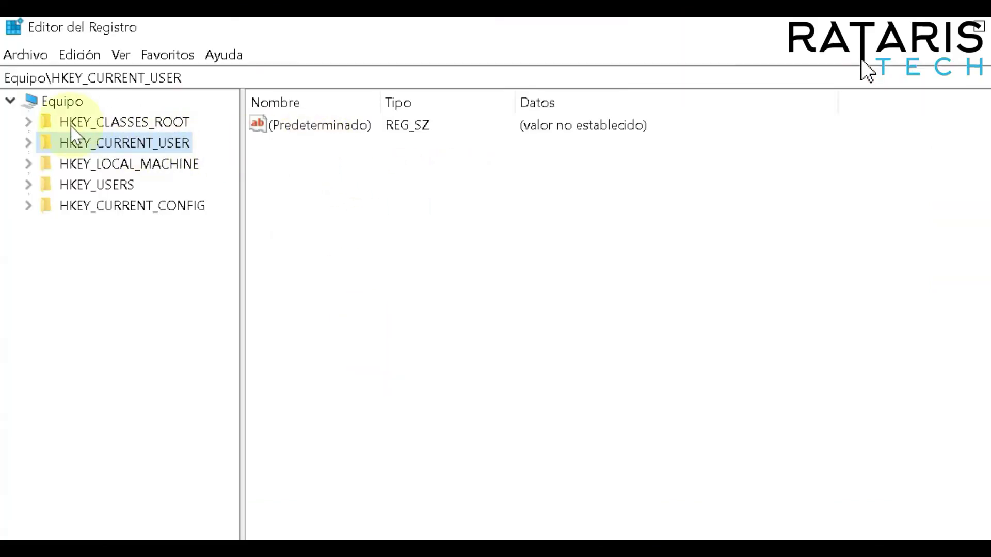
Step: Expand the registry tree through HKEY_CURRENT_USER, Software and BugSplat down to the wondershare_filmora_9_0_win key's subkeys
{"action": "left_click", "coordinate": [28, 143]}
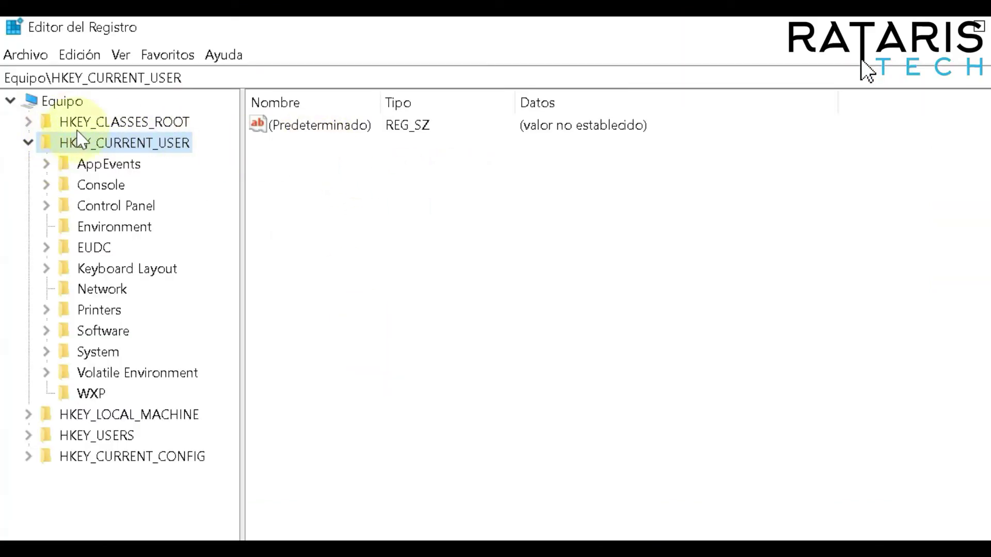
{"action": "left_click", "coordinate": [46, 331]}
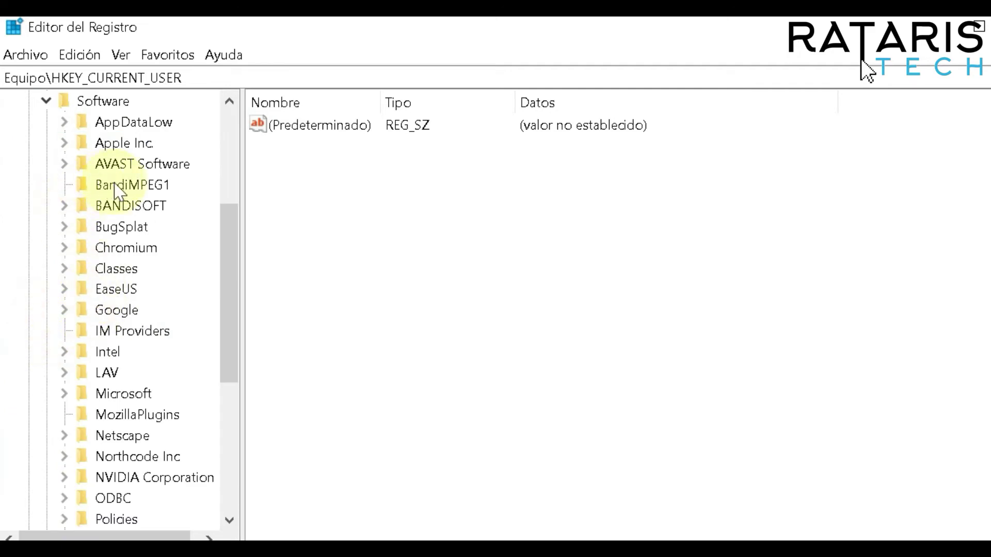
{"action": "left_click", "coordinate": [64, 227]}
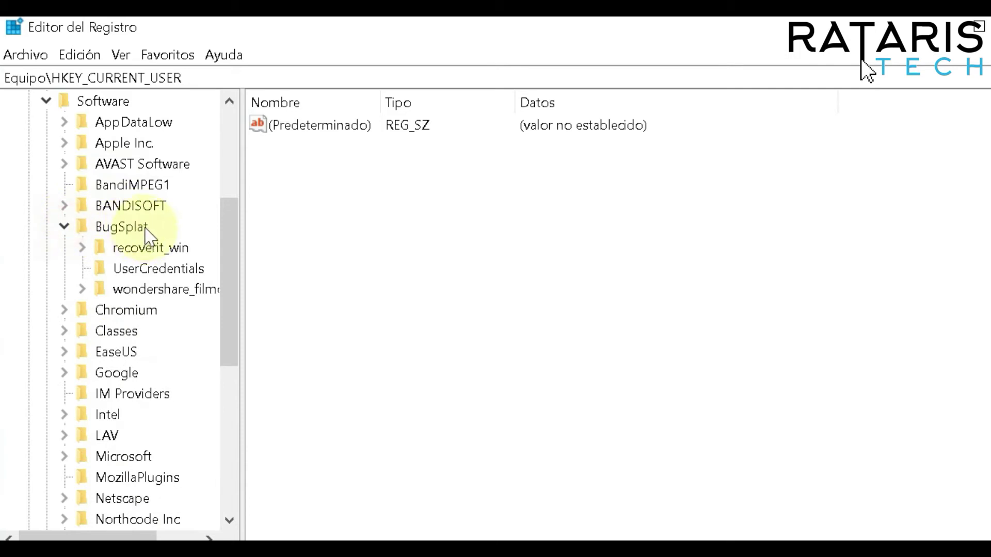
{"action": "left_click", "coordinate": [81, 289]}
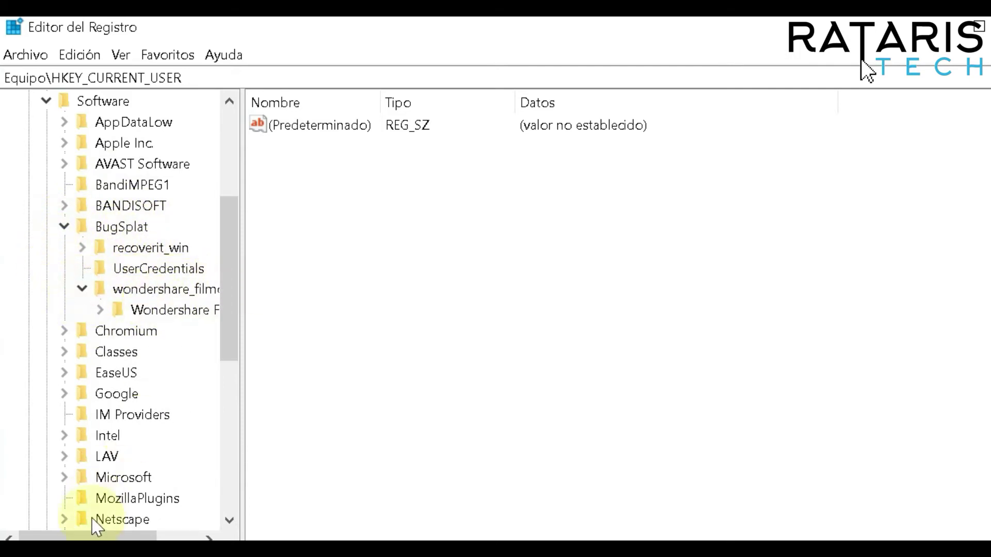
{"action": "left_click_drag", "start_coordinate": [89, 537], "coordinate": [122, 539]}
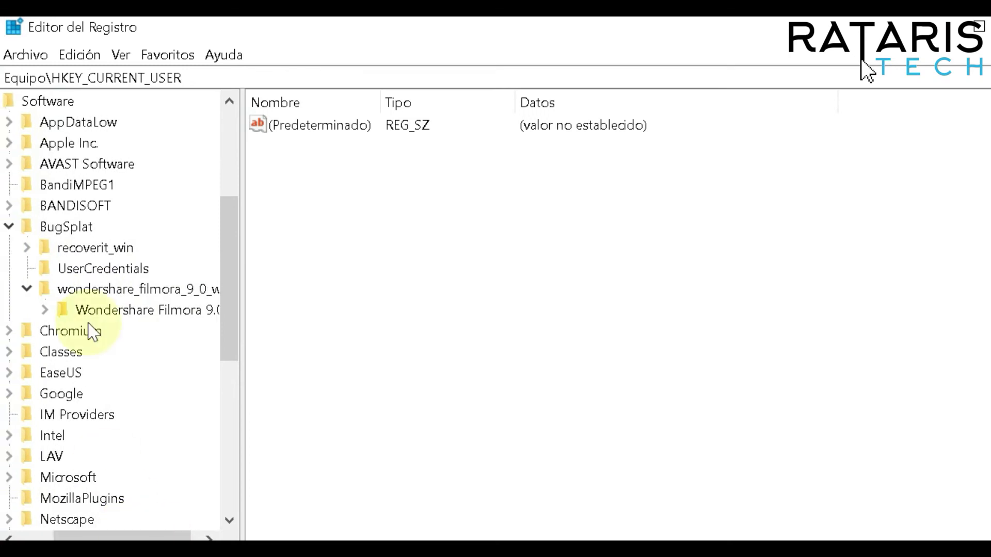
{"action": "right_click", "coordinate": [92, 300]}
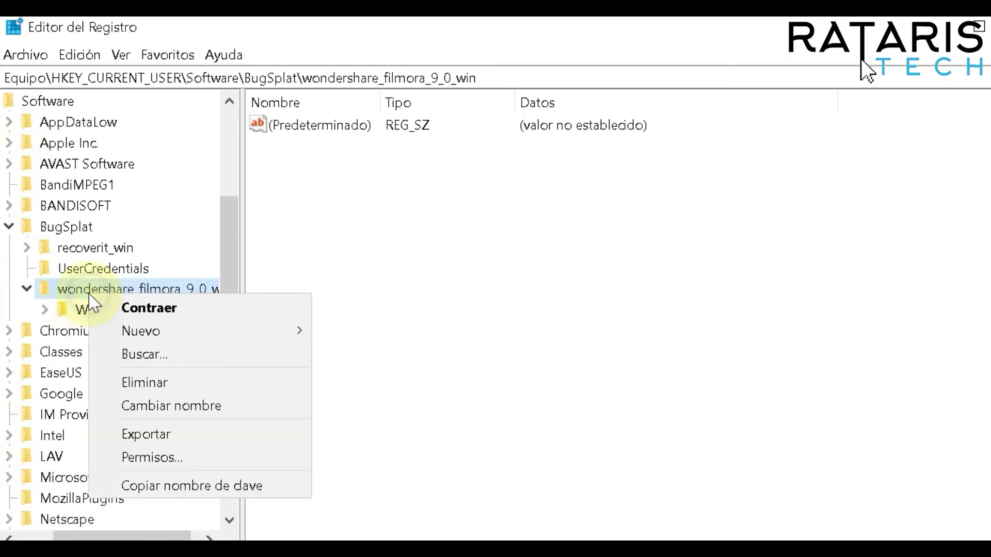
{"action": "left_click", "coordinate": [40, 288]}
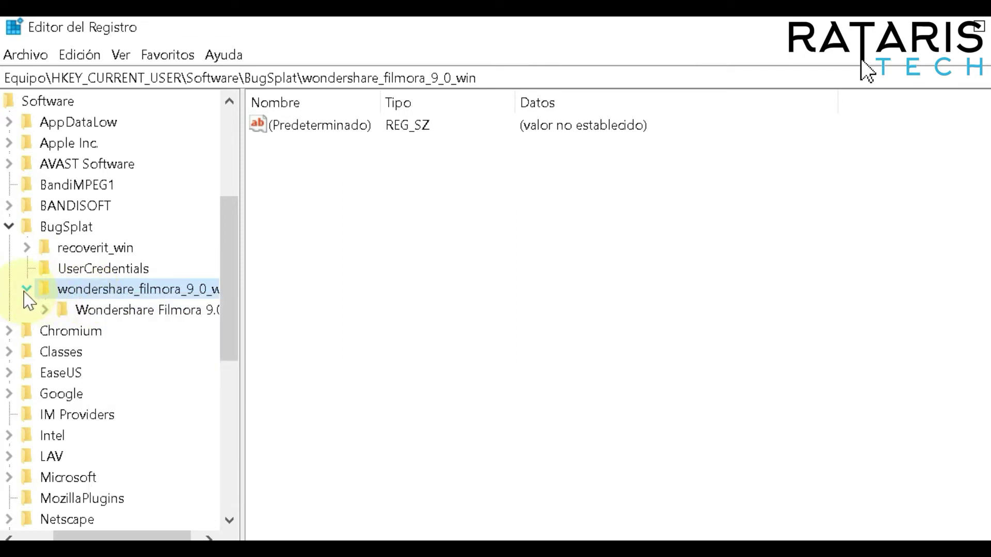
{"action": "left_click", "coordinate": [16, 230]}
{"action": "left_click", "coordinate": [10, 228]}
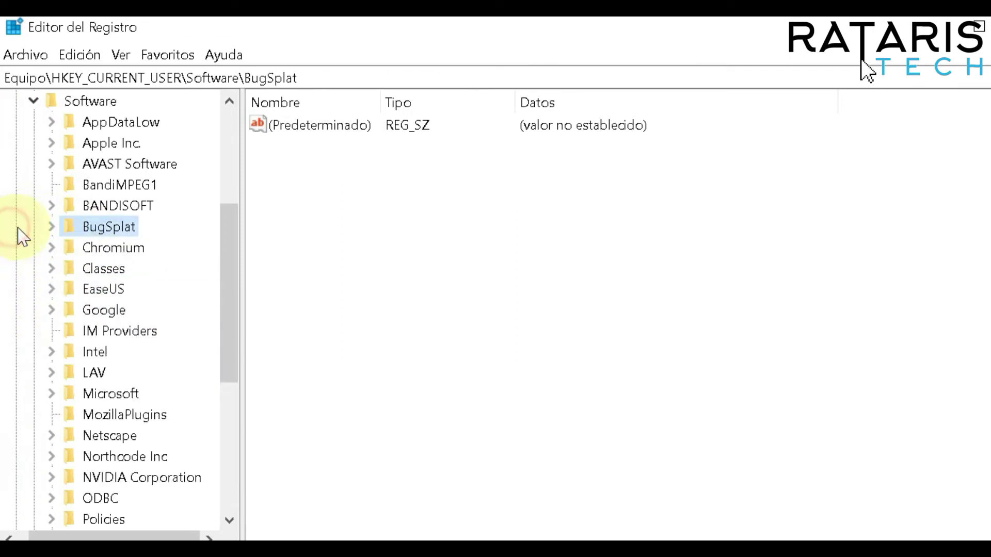
{"action": "left_click", "coordinate": [51, 226]}
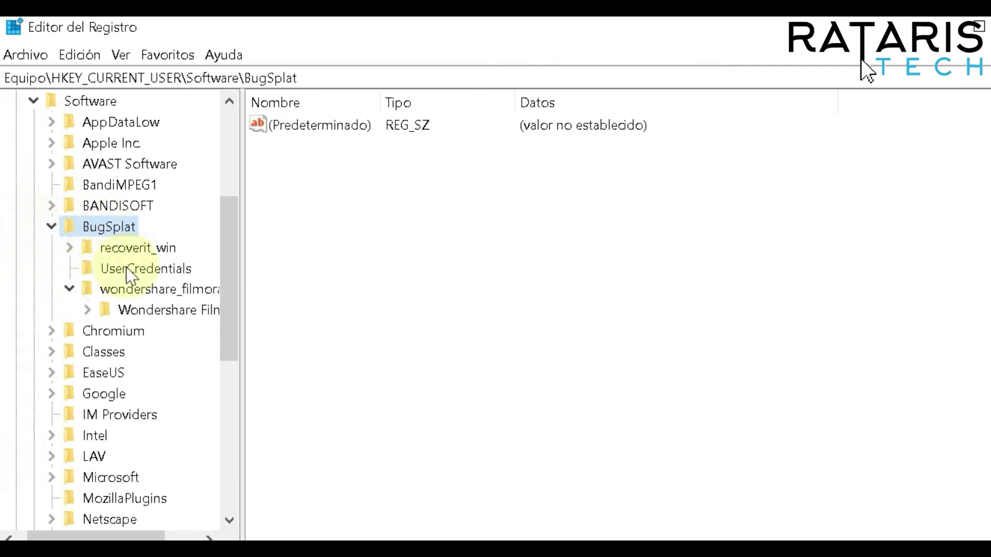
Step: Delete the BugSplat key with all its subkeys from HKEY_CURRENT_USER\Software
{"action": "right_click", "coordinate": [80, 227]}
{"action": "left_click", "coordinate": [165, 315]}
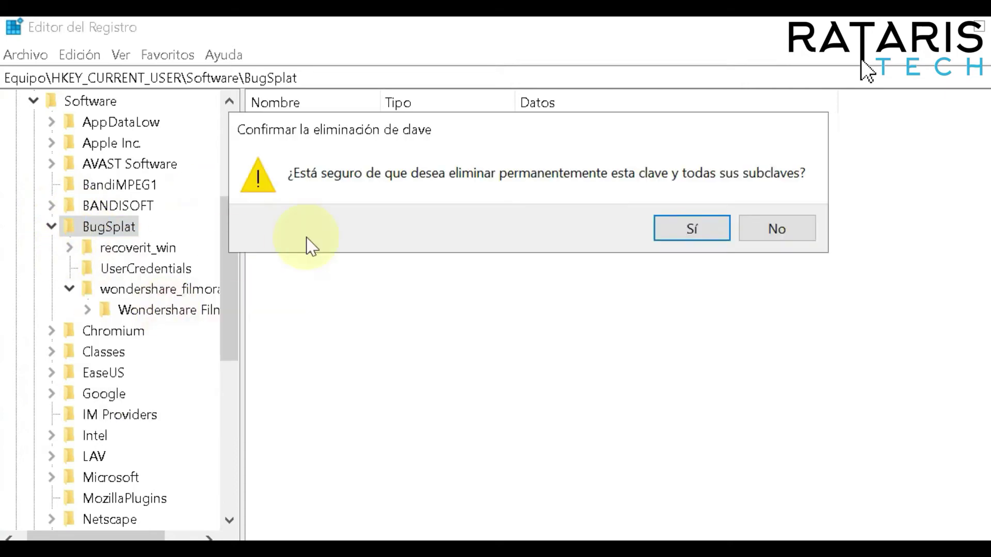
{"action": "left_click", "coordinate": [707, 229]}
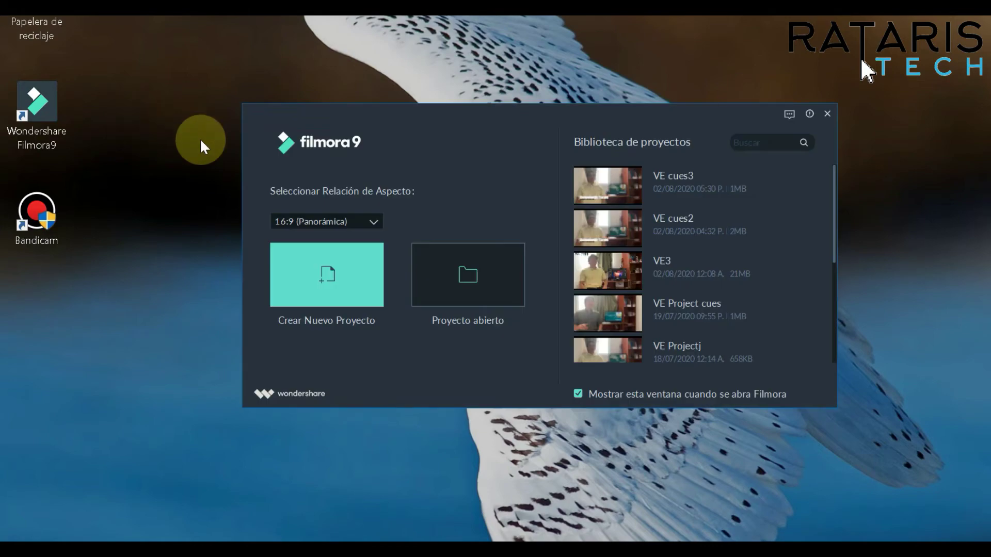
Step: Create a new 16:9 project in Filmora9 and import the video prueba file from the Descargas folder
{"action": "left_click", "coordinate": [319, 286]}
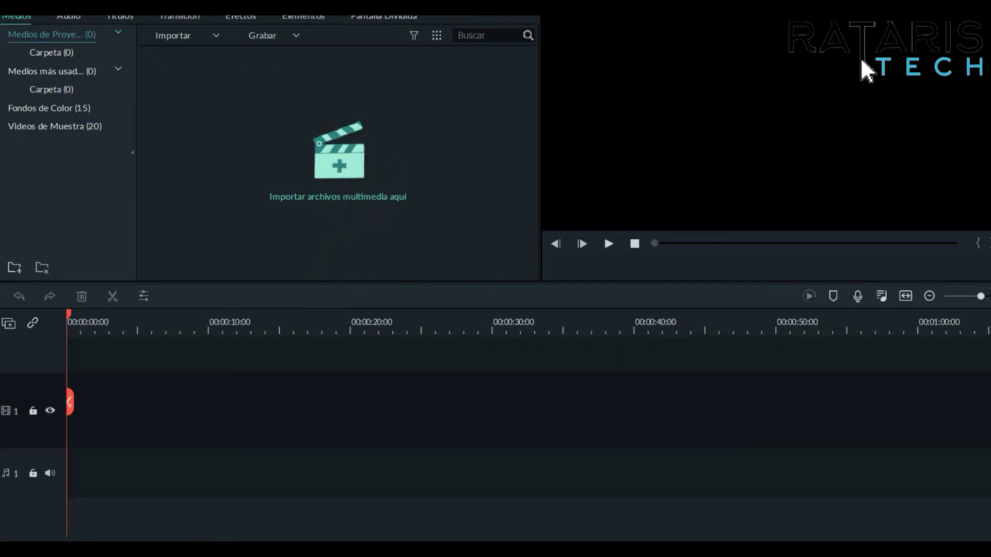
{"action": "left_click", "coordinate": [313, 145]}
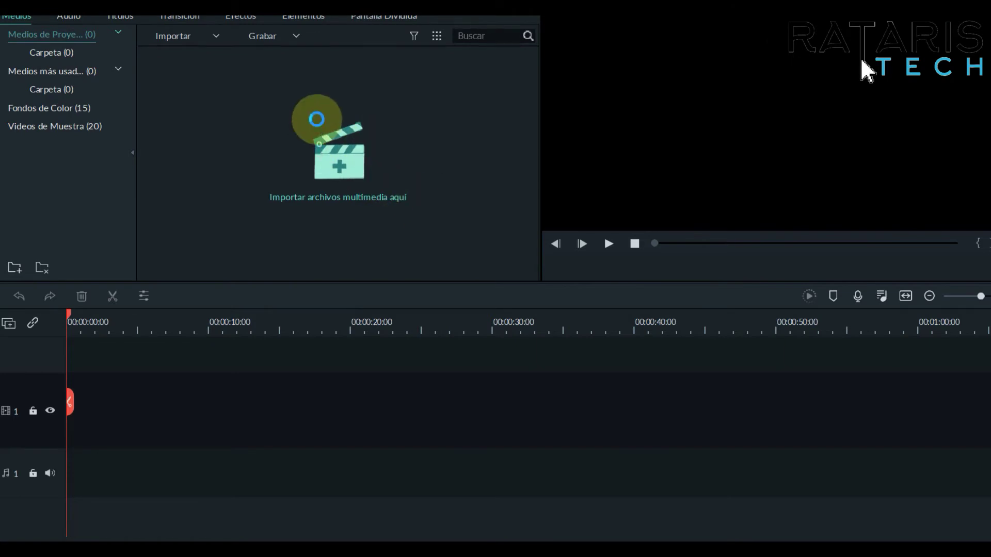
{"action": "scroll", "coordinate": [372, 155], "scroll_direction": "down", "scroll_amount": 3}
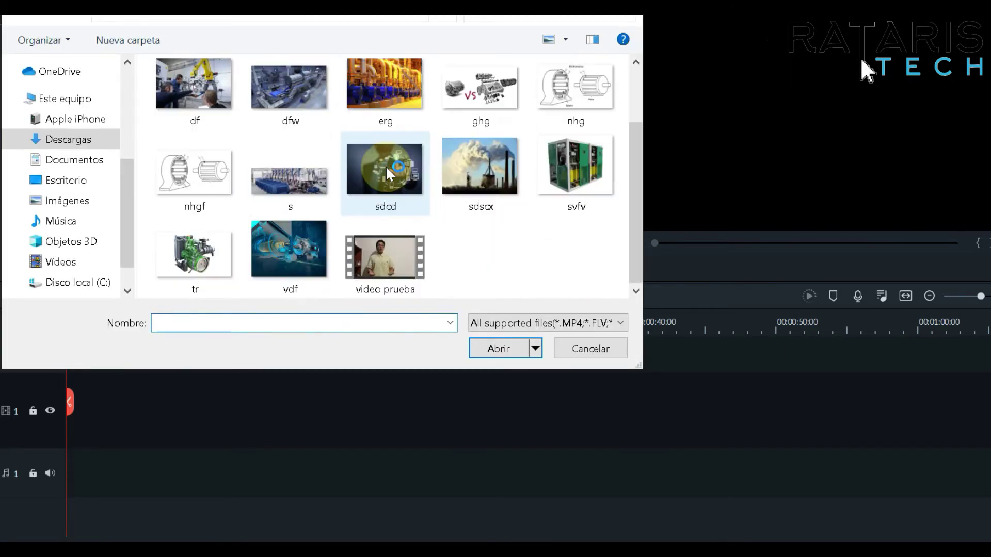
{"action": "left_click", "coordinate": [401, 271]}
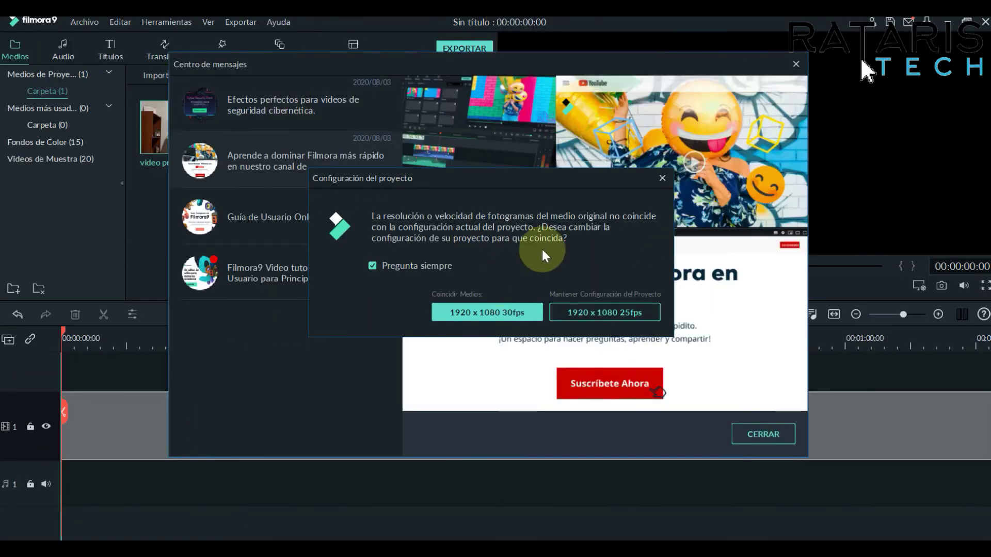
Step: Match the project settings to the clip's 1920 x 1080 30fps format and close the message center
{"action": "left_click", "coordinate": [505, 312]}
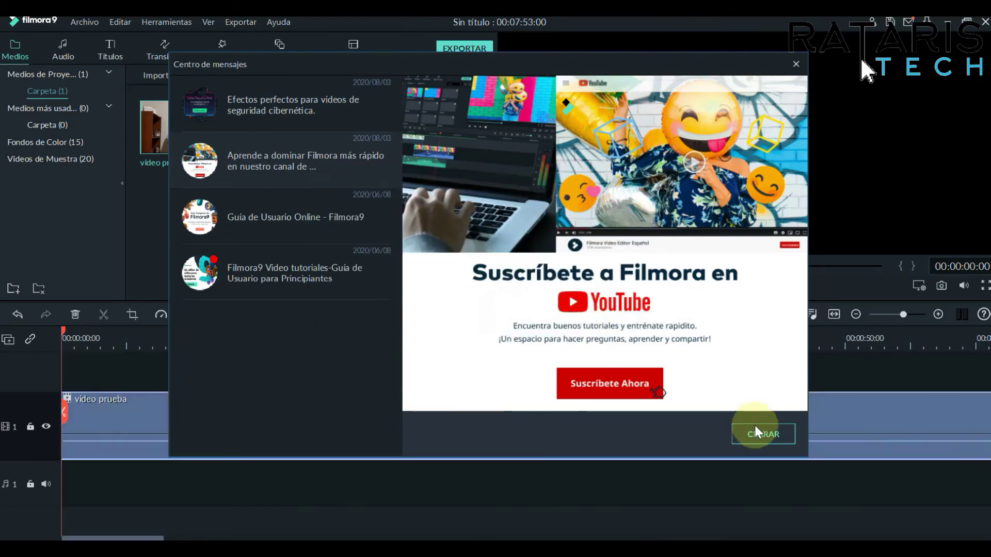
{"action": "left_click", "coordinate": [756, 431]}
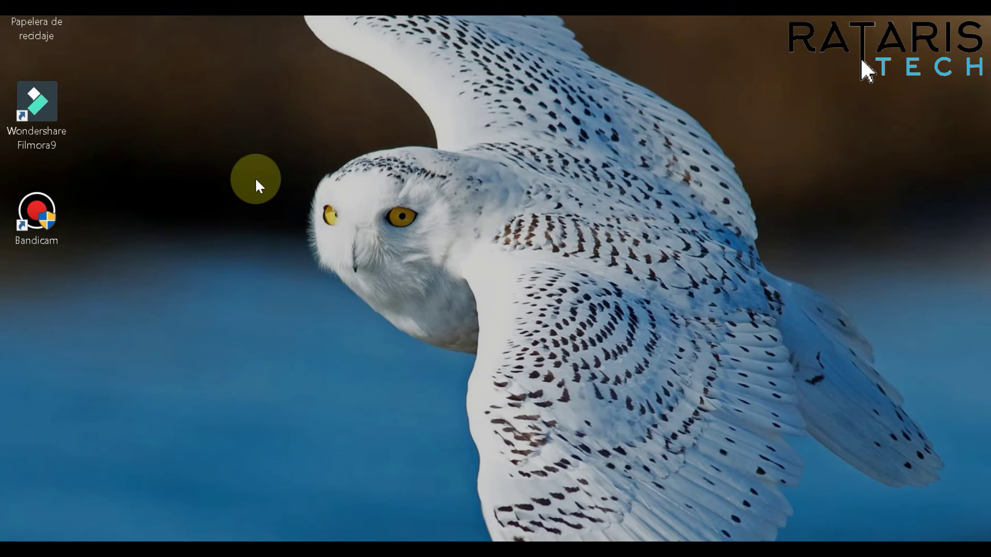
Step: Search Windows for quitar and open the Agregar o quitar programas settings
{"action": "key", "text": "super+x"}
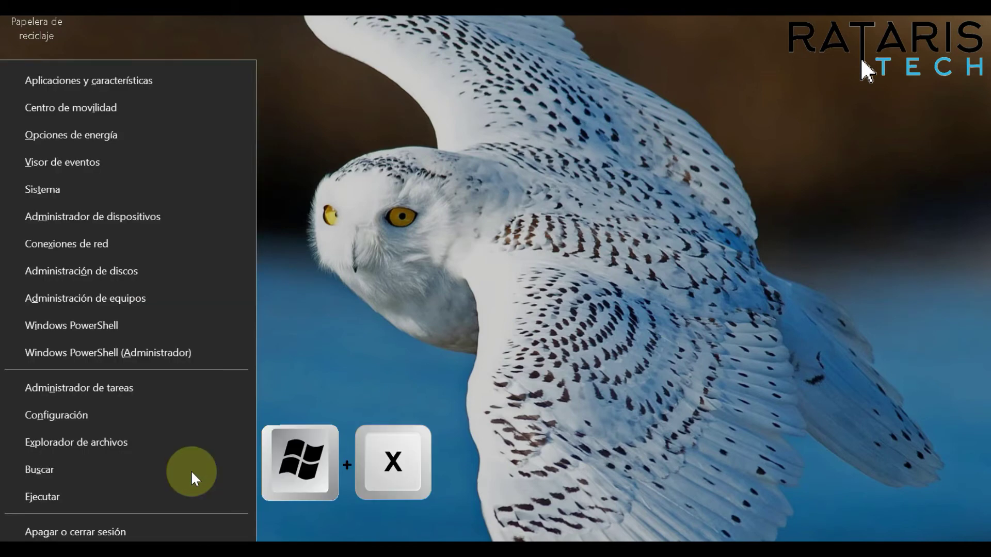
{"action": "left_click", "coordinate": [130, 467]}
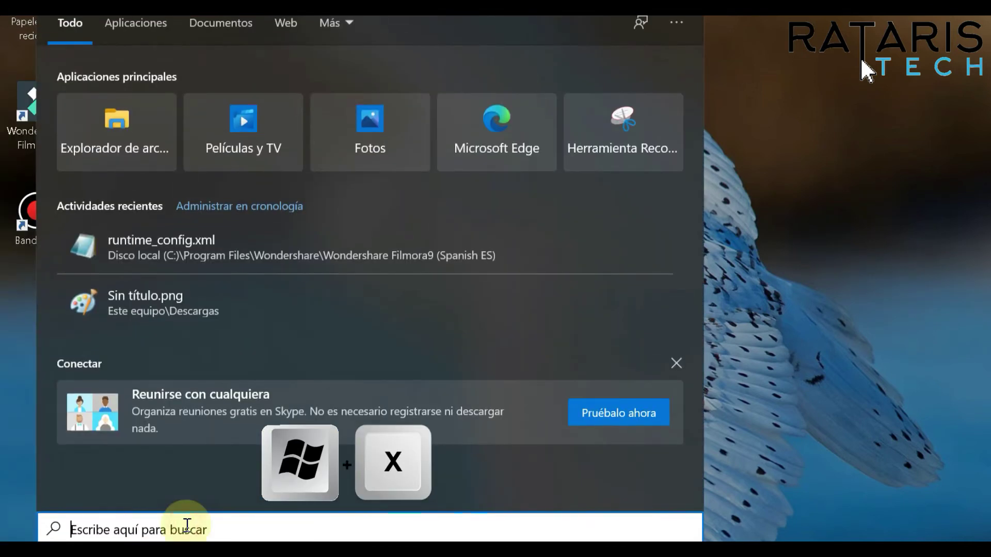
{"action": "type", "text": "quitar"}
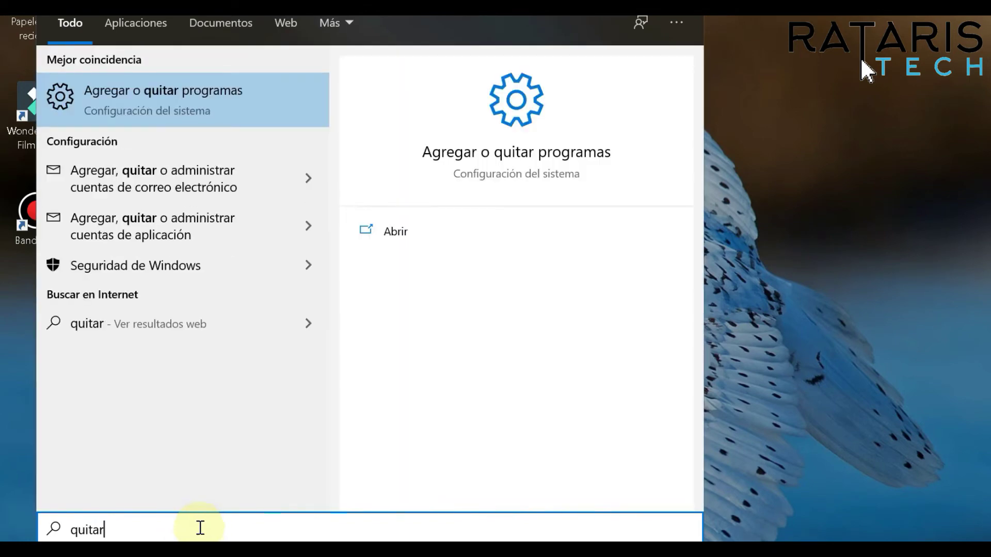
{"action": "left_click", "coordinate": [175, 107]}
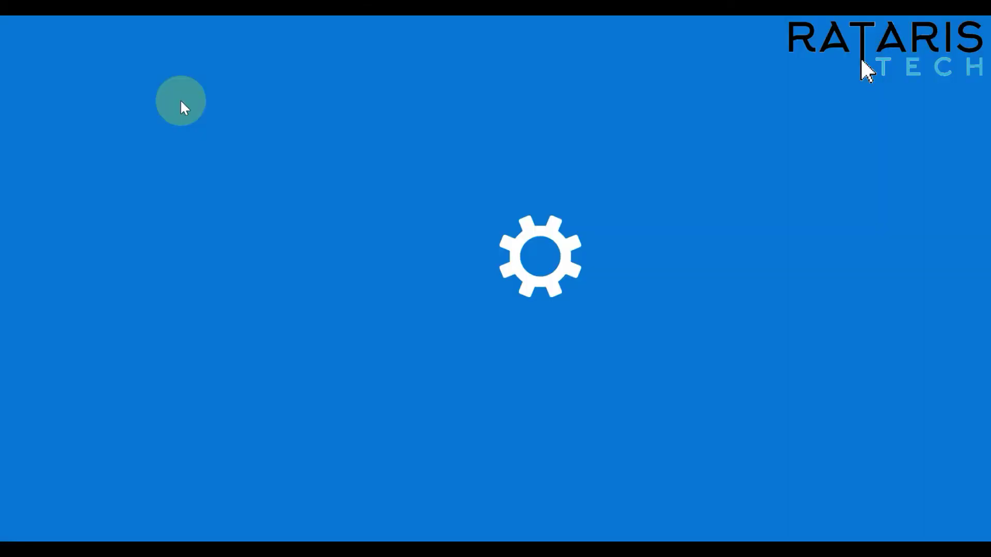
Step: Find Wondershare Filmora9(Build 9.4.5) in the installed apps list and start its uninstallation
{"action": "scroll", "coordinate": [741, 247], "scroll_direction": "down", "scroll_amount": 8}
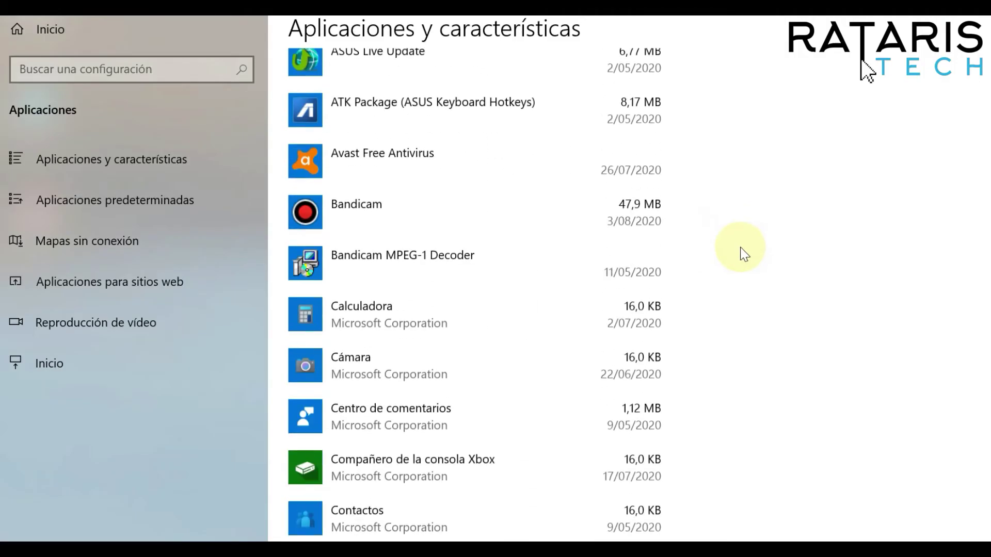
{"action": "scroll", "coordinate": [741, 247], "scroll_direction": "down", "scroll_amount": 15}
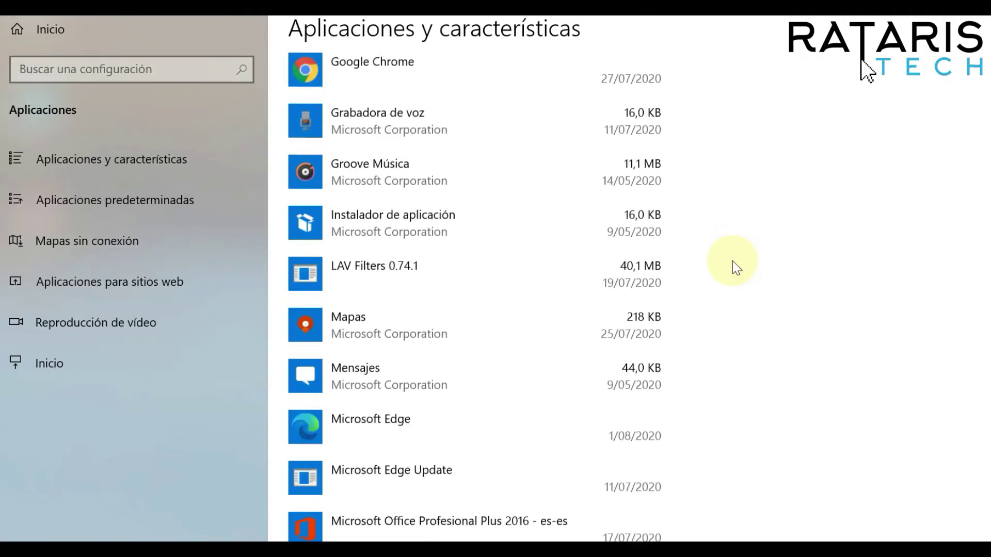
{"action": "scroll", "coordinate": [733, 262], "scroll_direction": "down", "scroll_amount": 13}
{"action": "scroll", "coordinate": [733, 261], "scroll_direction": "down", "scroll_amount": 13}
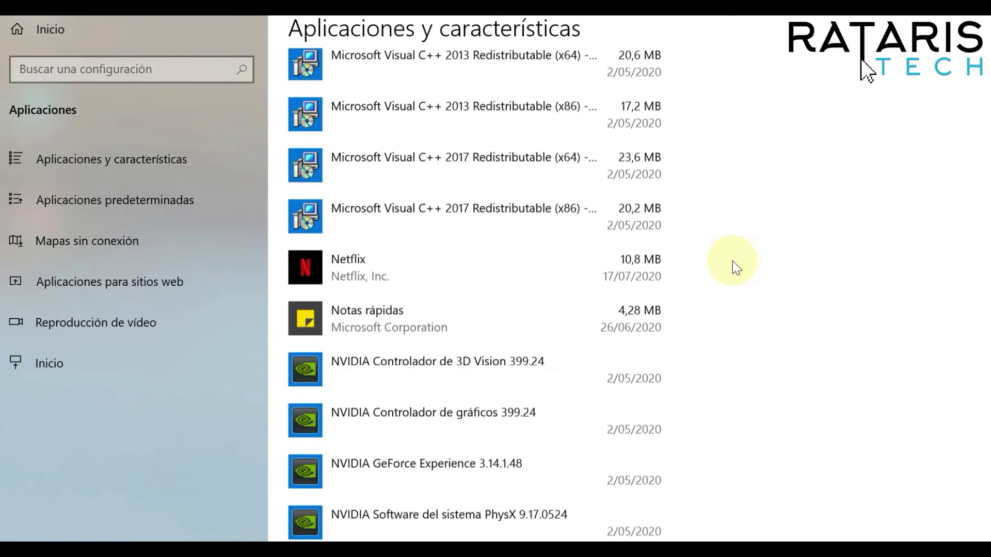
{"action": "scroll", "coordinate": [733, 265], "scroll_direction": "down", "scroll_amount": 12}
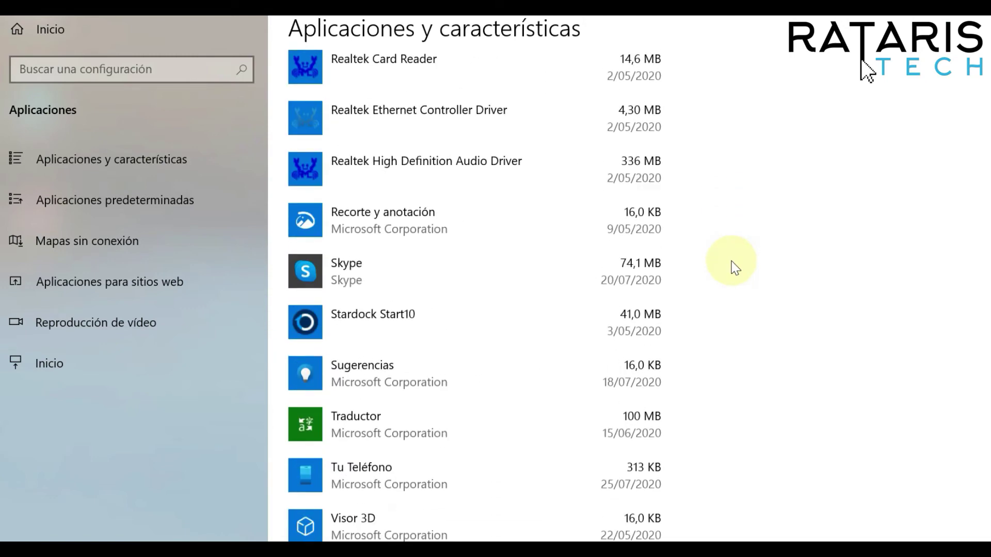
{"action": "left_click", "coordinate": [421, 223]}
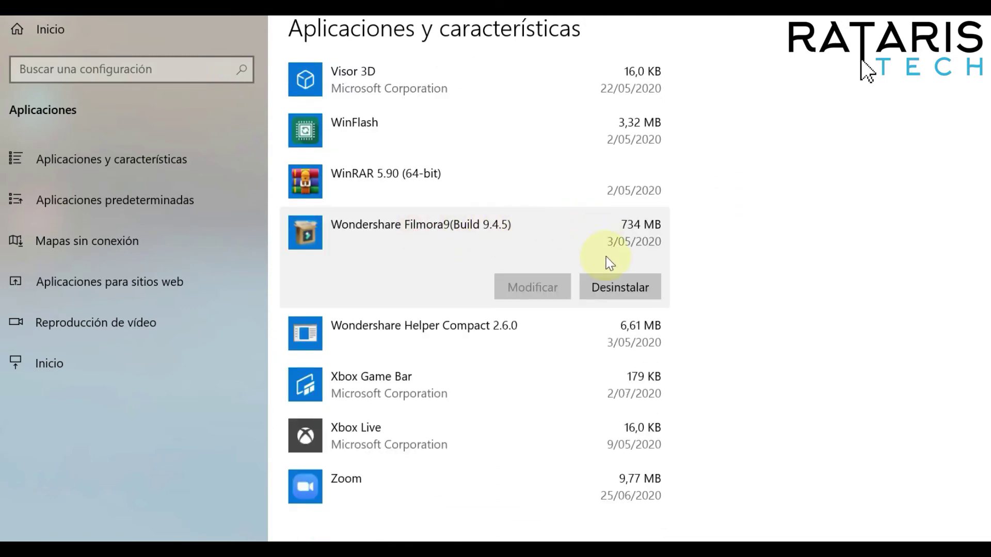
{"action": "left_click", "coordinate": [620, 287]}
{"action": "left_click", "coordinate": [705, 255]}
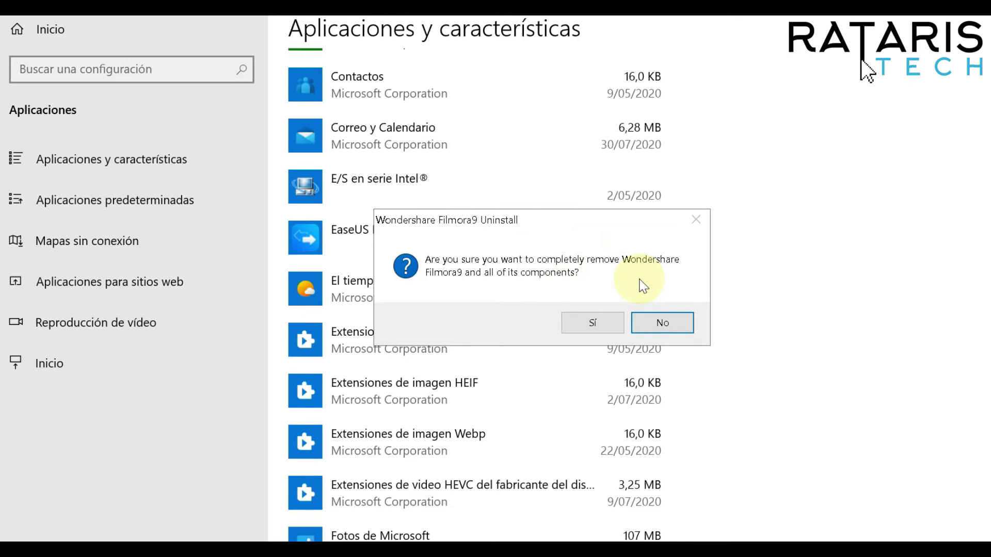
Step: Confirm and complete the removal of Wondershare Filmora9, keeping the effect resource files
{"action": "left_click", "coordinate": [593, 322]}
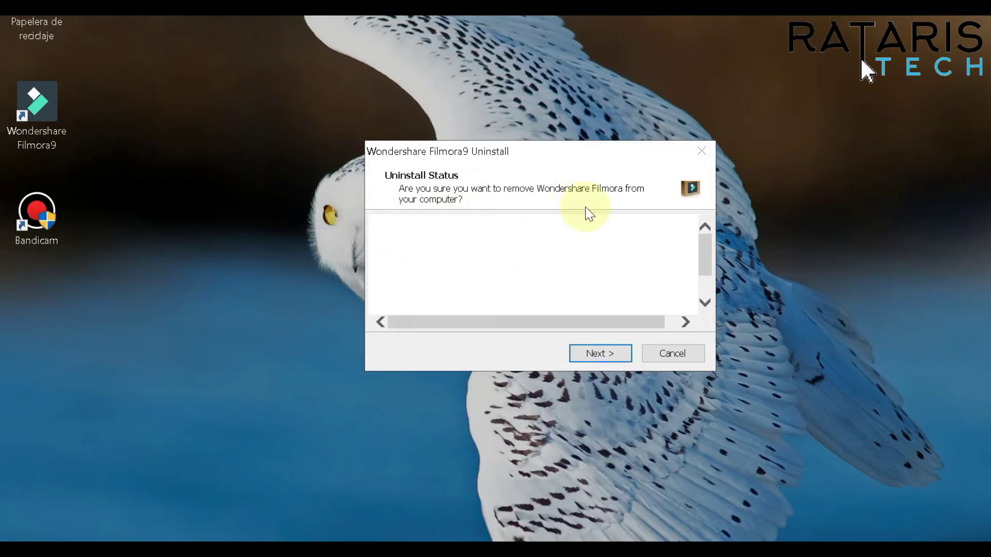
{"action": "left_click_drag", "start_coordinate": [600, 322], "coordinate": [614, 331]}
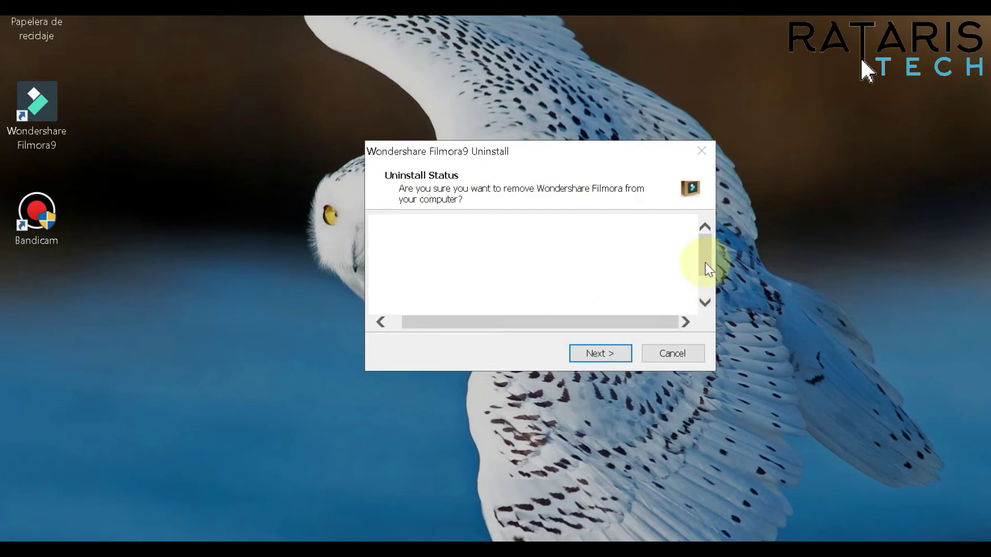
{"action": "left_click", "coordinate": [592, 351]}
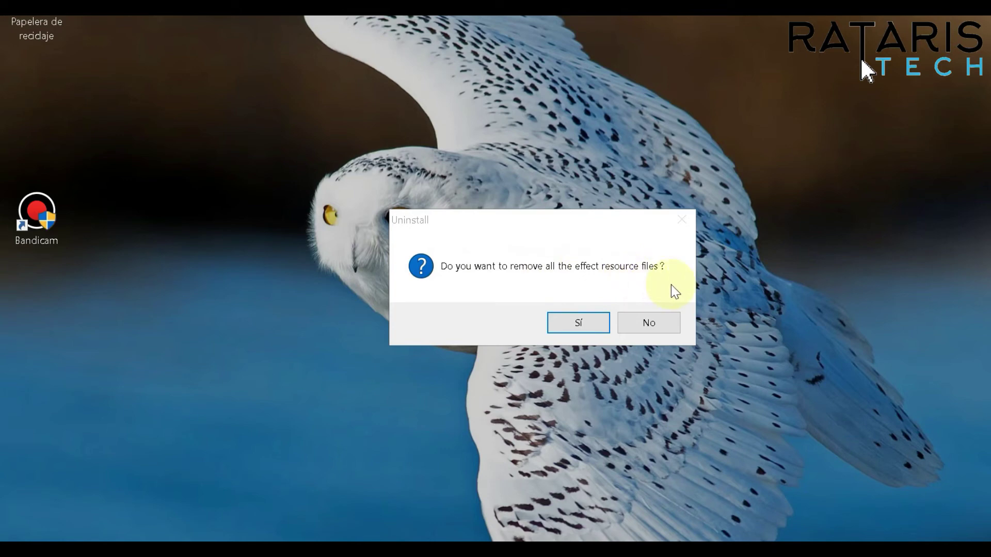
{"action": "left_click", "coordinate": [666, 316]}
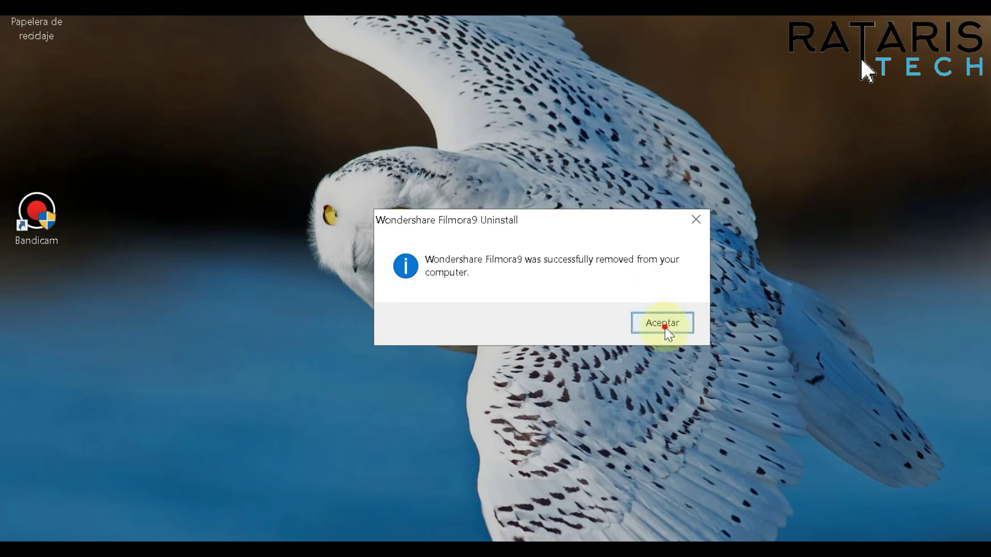
{"action": "left_click", "coordinate": [665, 325]}
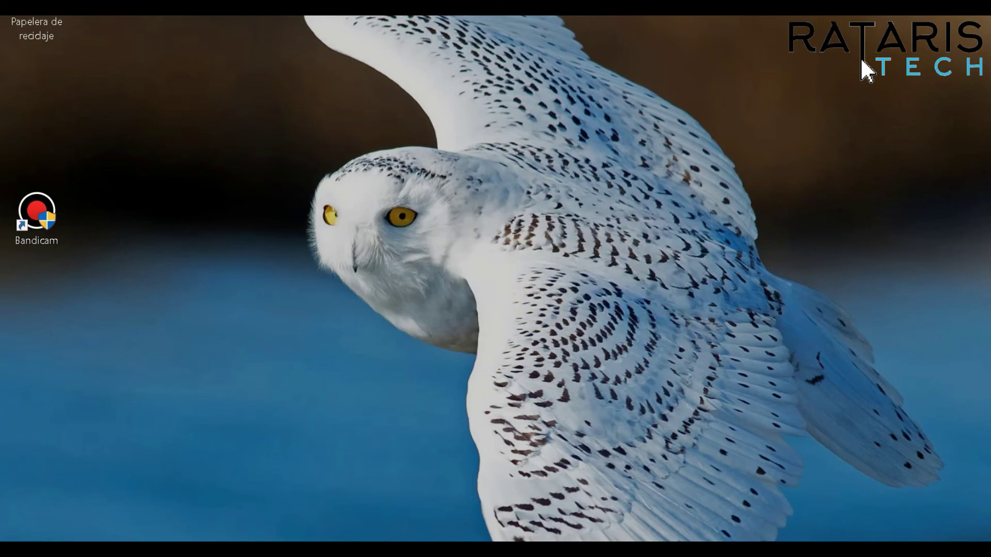
Step: Switch to the browser and view the YouTube page of the video on removing the Filmora 9 watermark
{"action": "left_click", "coordinate": [336, 472]}
{"action": "scroll", "coordinate": [102, 411], "scroll_direction": "up", "scroll_amount": 10}
{"action": "scroll", "coordinate": [103, 410], "scroll_direction": "down", "scroll_amount": 2}
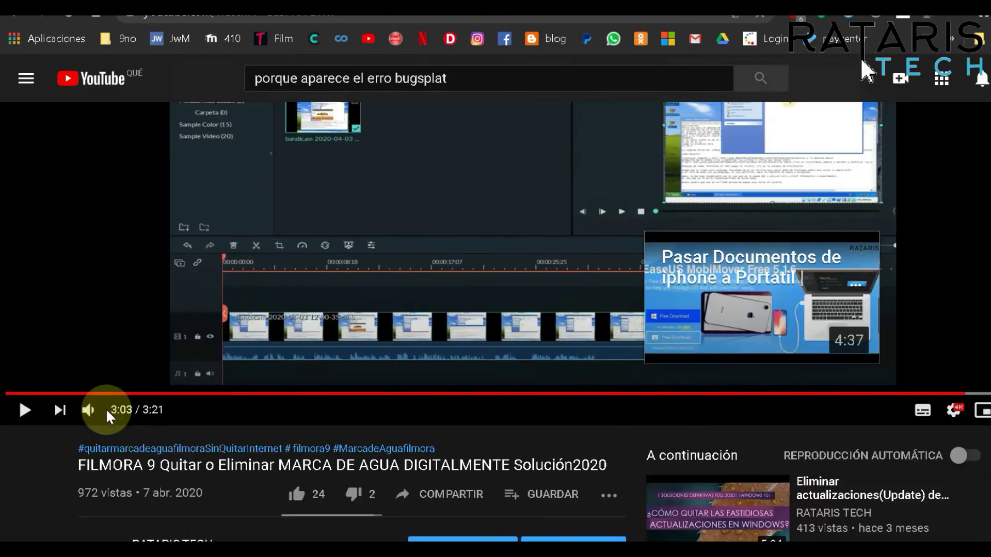